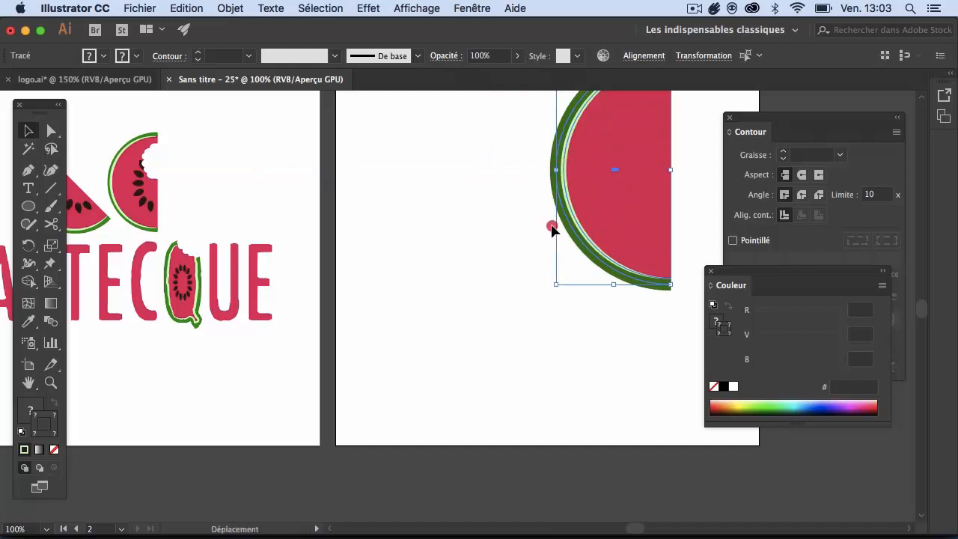
Select all the half-watermelon slice's paths and align them on their vertical centres.
left_click(636, 198)
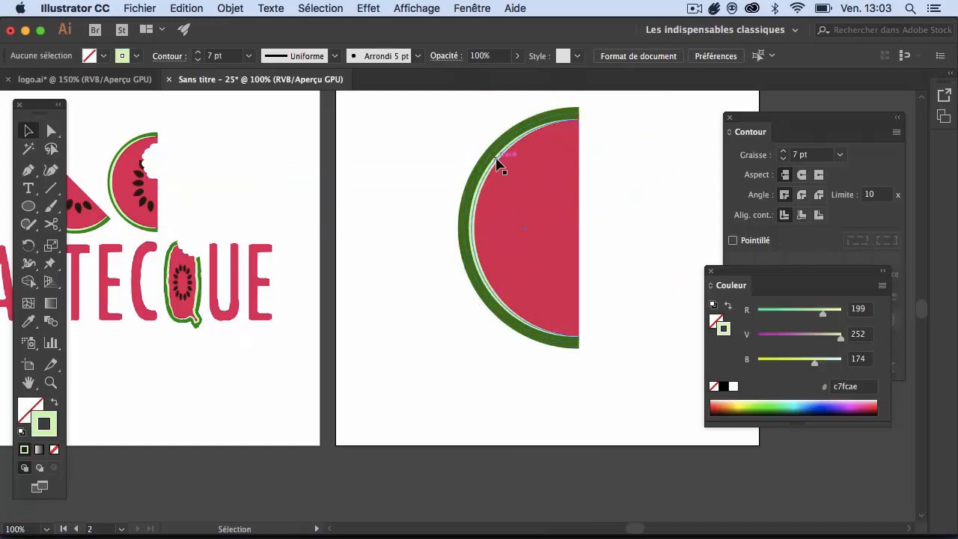
left_click_drag(555, 194, 562, 189)
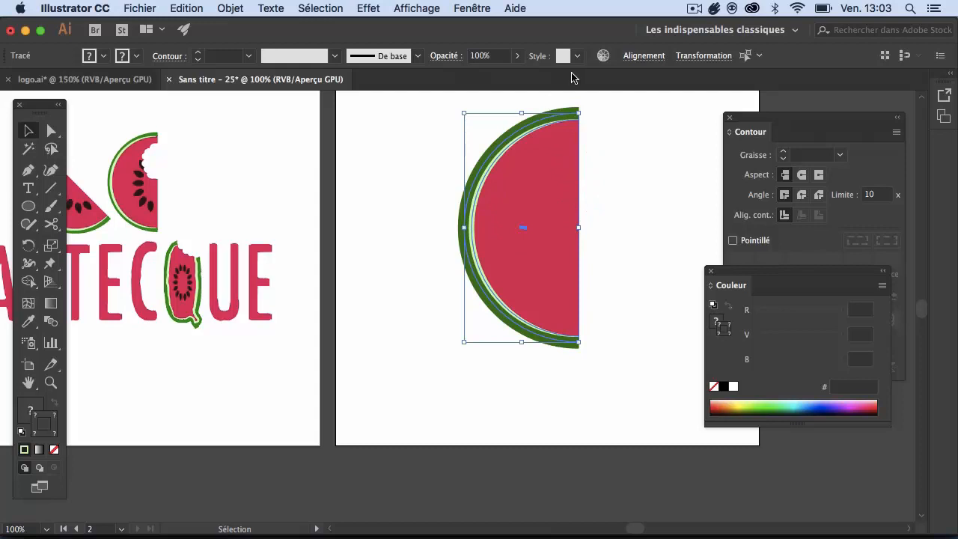
left_click(636, 57)
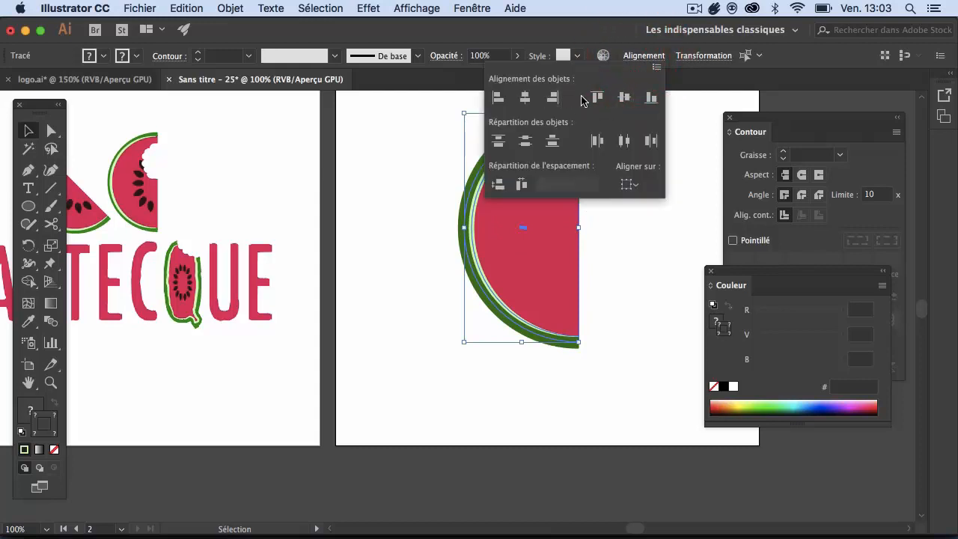
left_click(626, 99)
left_click(647, 224)
left_click(489, 214)
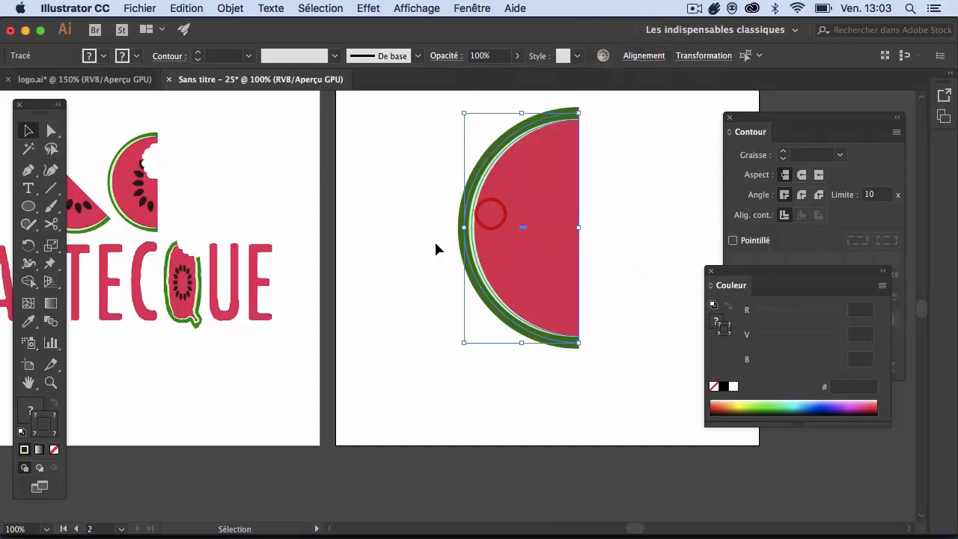
Group the half-slice's paths and move the group to the right-hand side of the artboard.
left_click(229, 8)
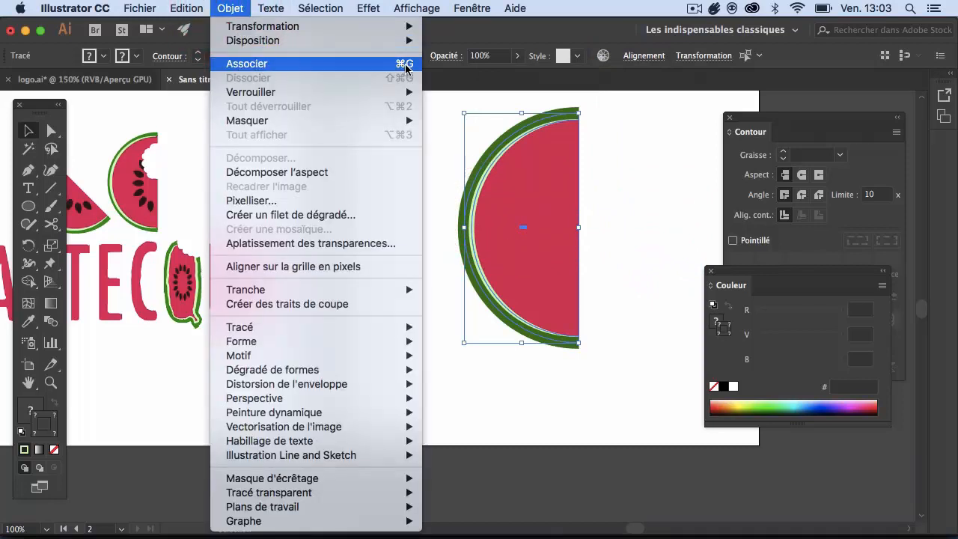
key("super+g")
left_click(621, 133)
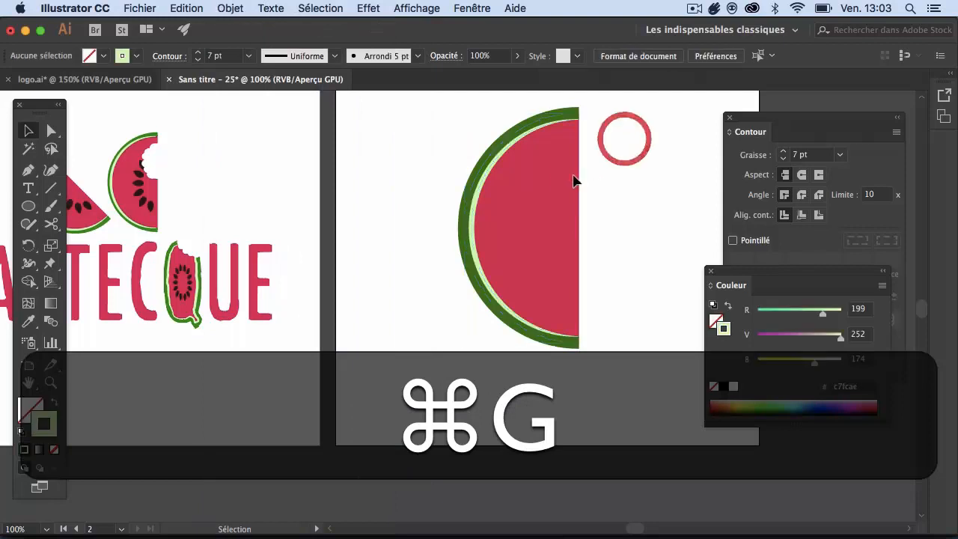
left_click_drag(558, 178, 616, 172)
left_click(457, 243)
left_click_drag(573, 268, 649, 255)
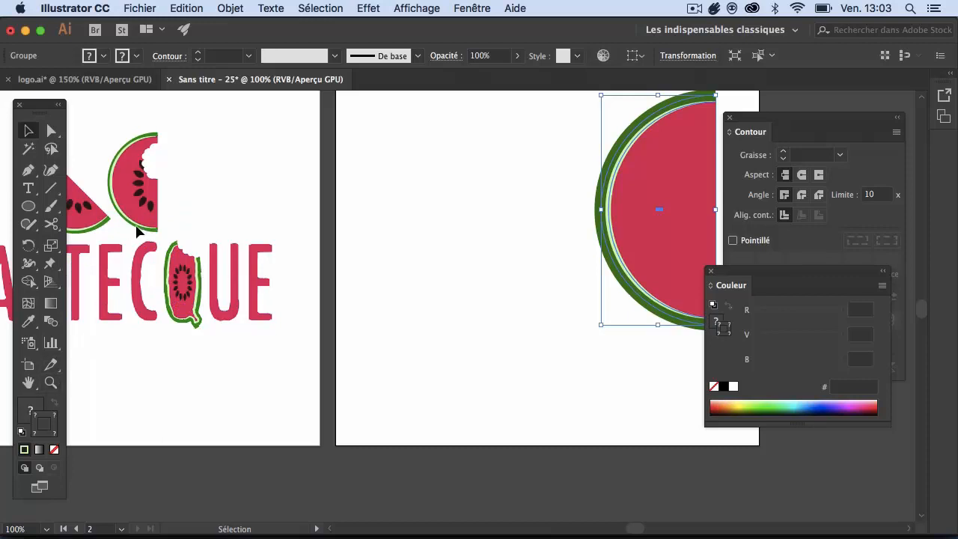
Examine the shape of the seeds in the bitten watermelon slice of the finished logo up close.
left_click(51, 383)
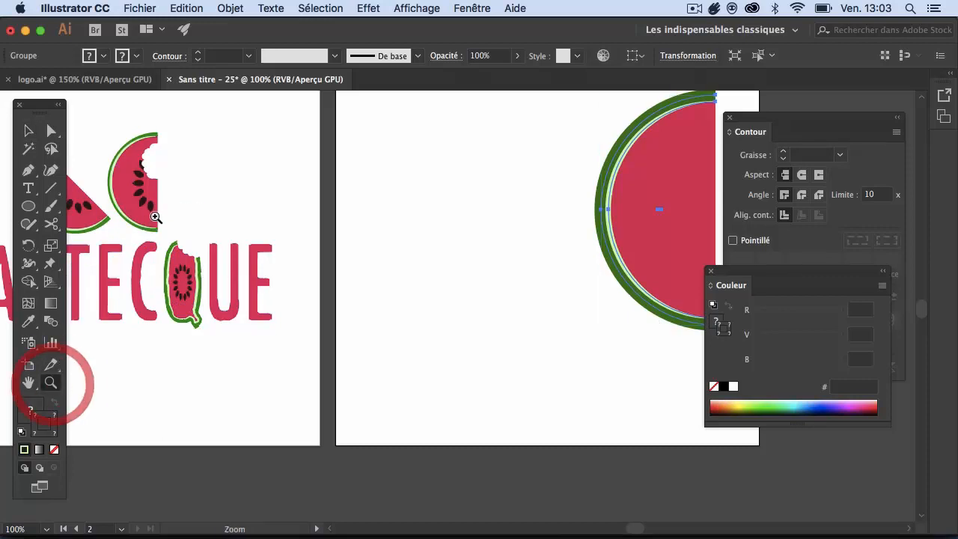
left_click(166, 216)
left_click(131, 217)
left_click(470, 286)
left_click(478, 299)
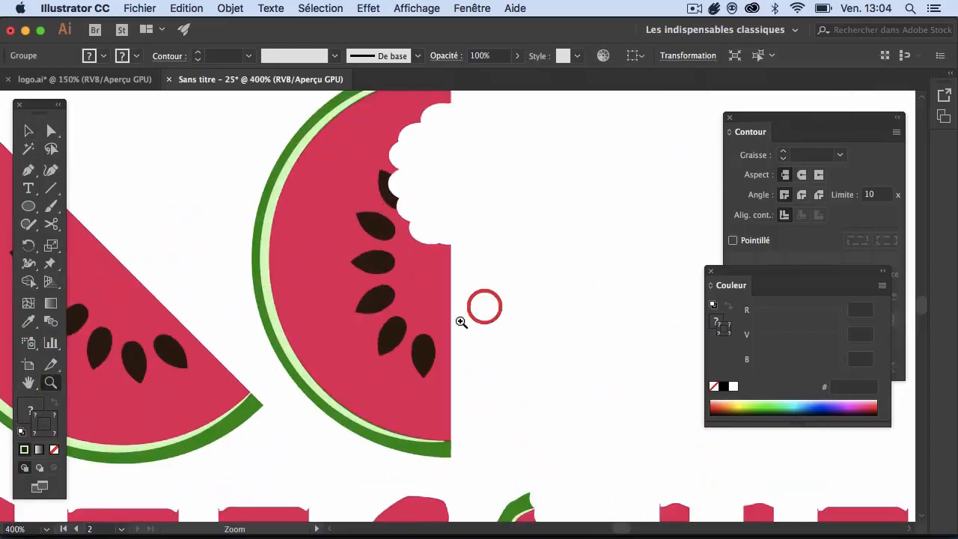
left_click(453, 326)
left_click(439, 336)
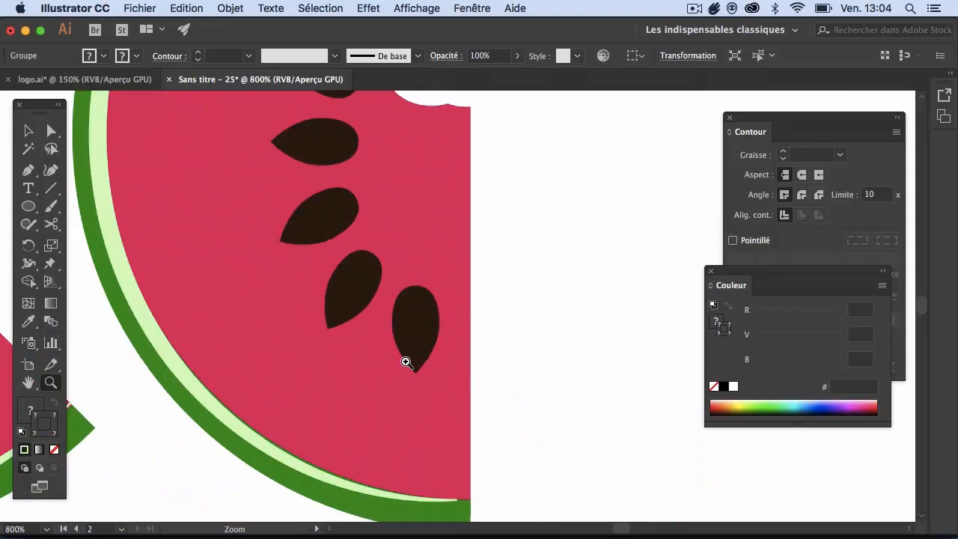
left_click(493, 326, "alt")
left_click(499, 326, "alt")
left_click(505, 327, "alt")
left_click(508, 327, "alt")
left_click(510, 326, "alt")
left_click(512, 325, "alt")
left_click(515, 322, "alt")
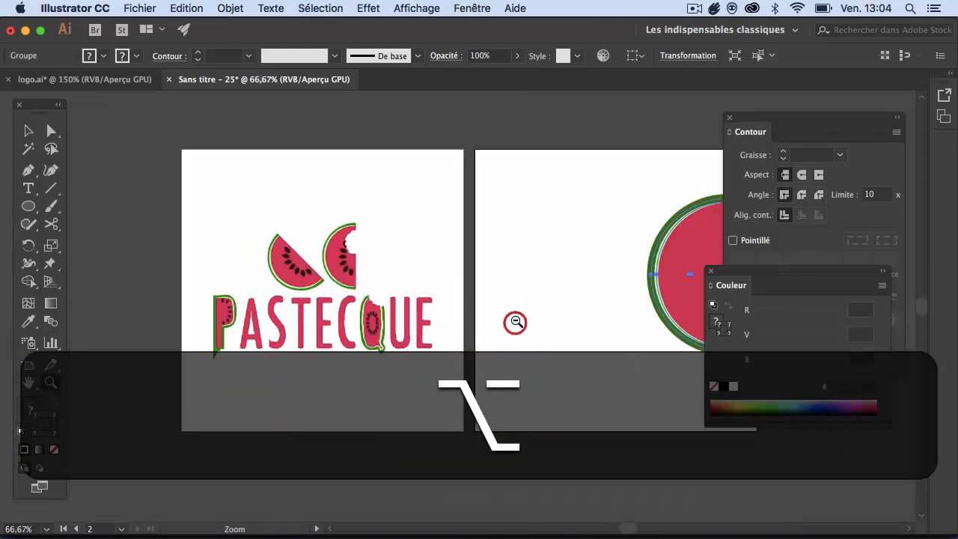
left_click(531, 287)
left_click_drag(537, 284, 426, 293)
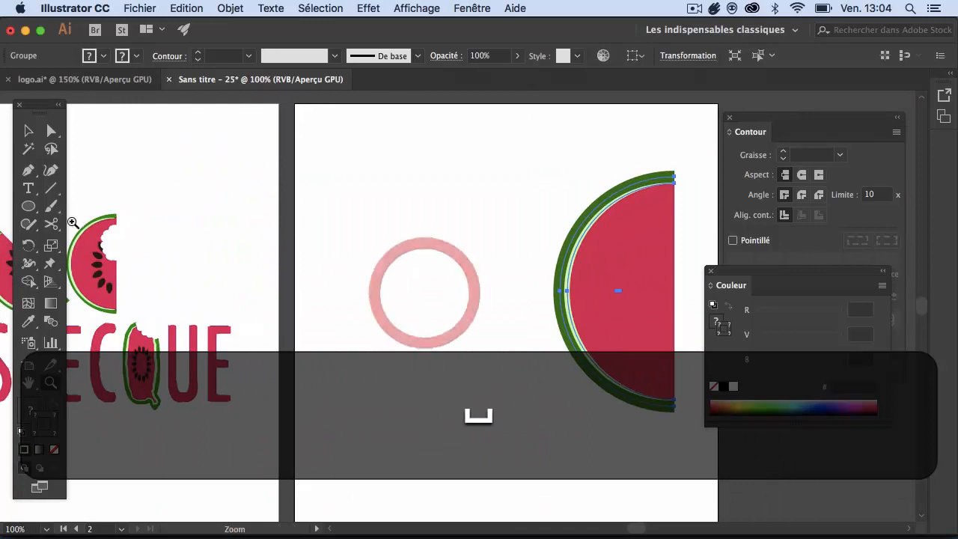
Draw a small upright ellipse on the empty area left of the slice, with a dark brown #210f03 fill and no stroke.
left_click(30, 206)
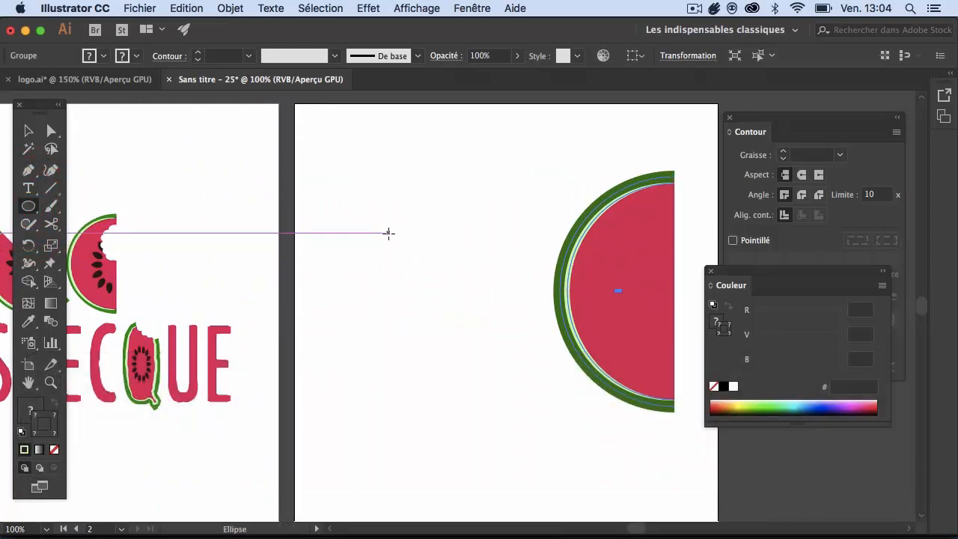
mouse_move(392, 237)
left_mouse_down()
mouse_move(417, 277)
mouse_move(438, 289)
left_mouse_up()
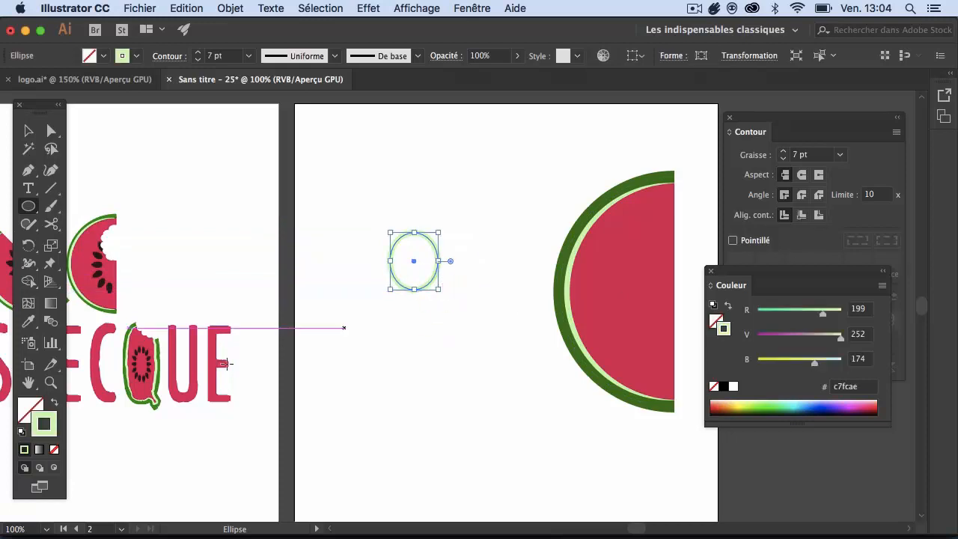
left_click(54, 403)
double_click(31, 410)
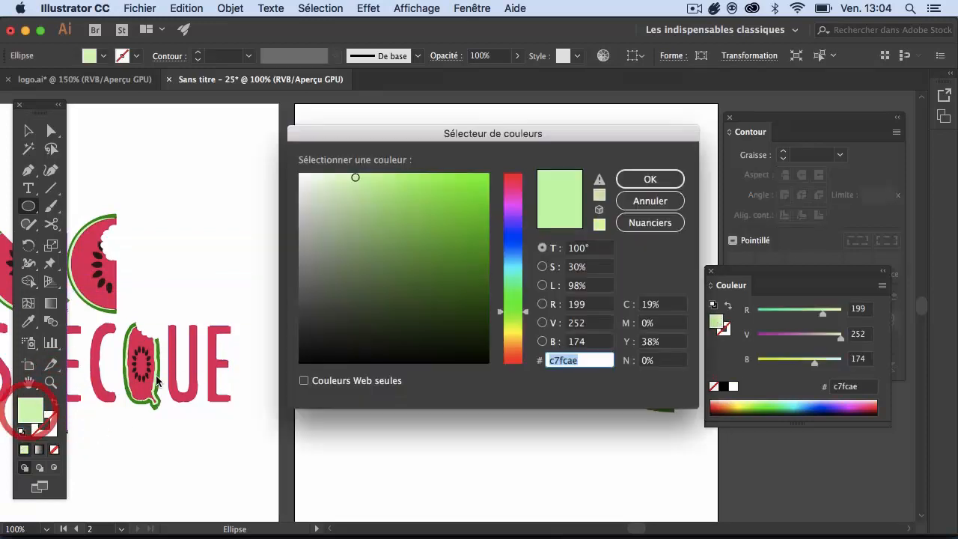
mouse_move(503, 341)
left_mouse_down()
mouse_move(511, 349)
mouse_move(501, 351)
left_mouse_up()
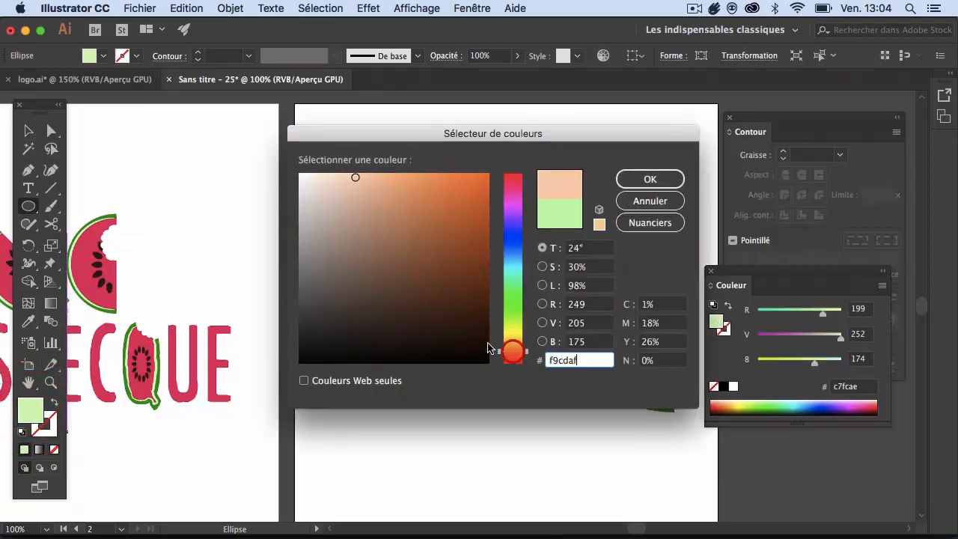
type("231002")
left_click(648, 179)
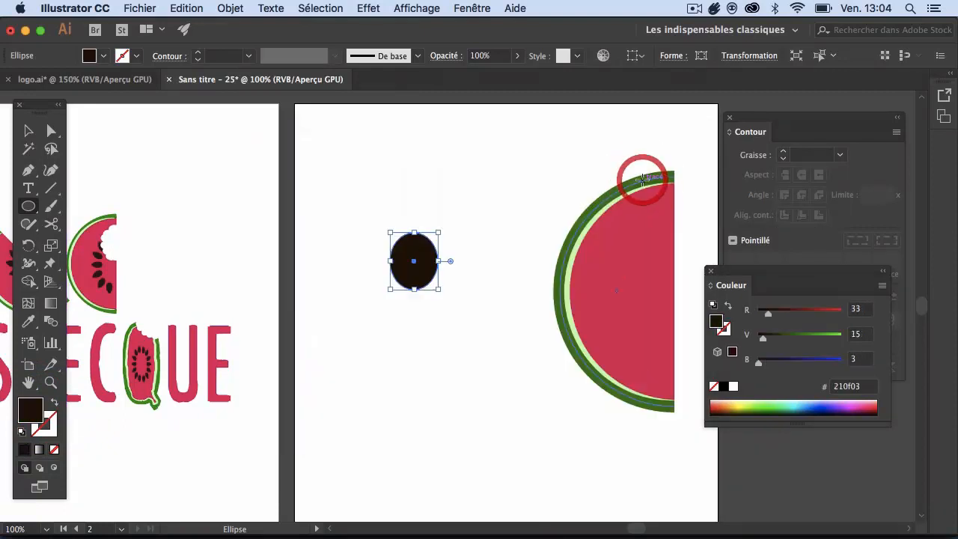
Try shaping the ellipse into a seed by raising its top anchor point and converting it to a corner, then undo it.
left_click(28, 130)
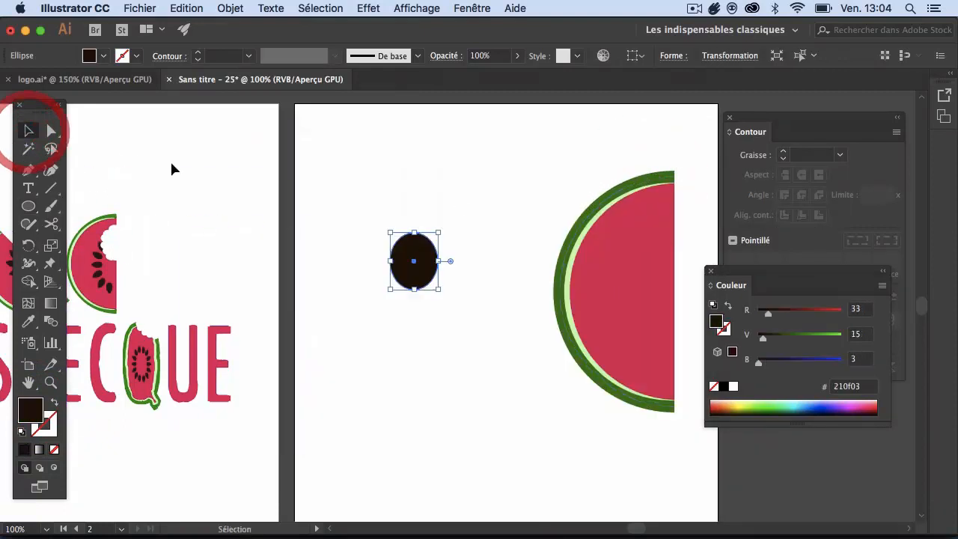
left_click(388, 347)
left_click(426, 278)
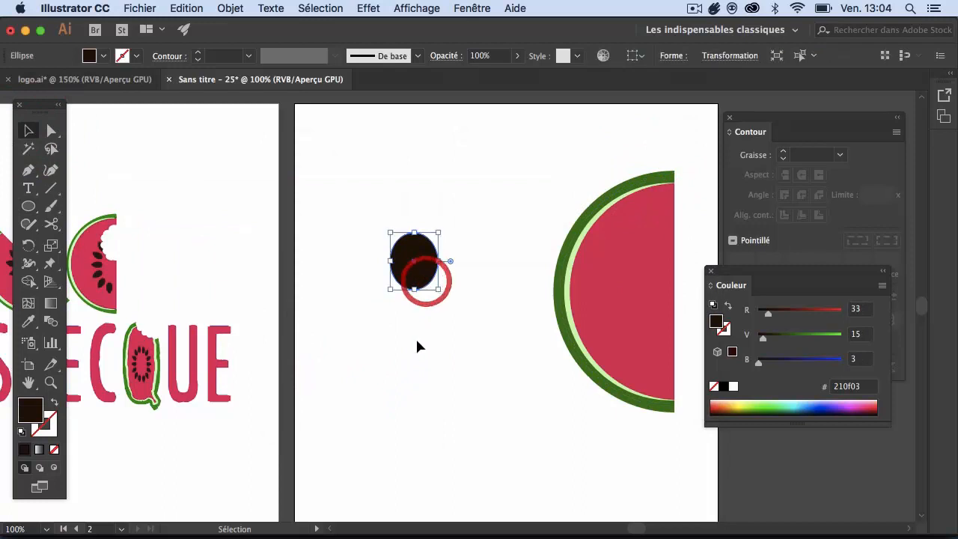
left_click(51, 130)
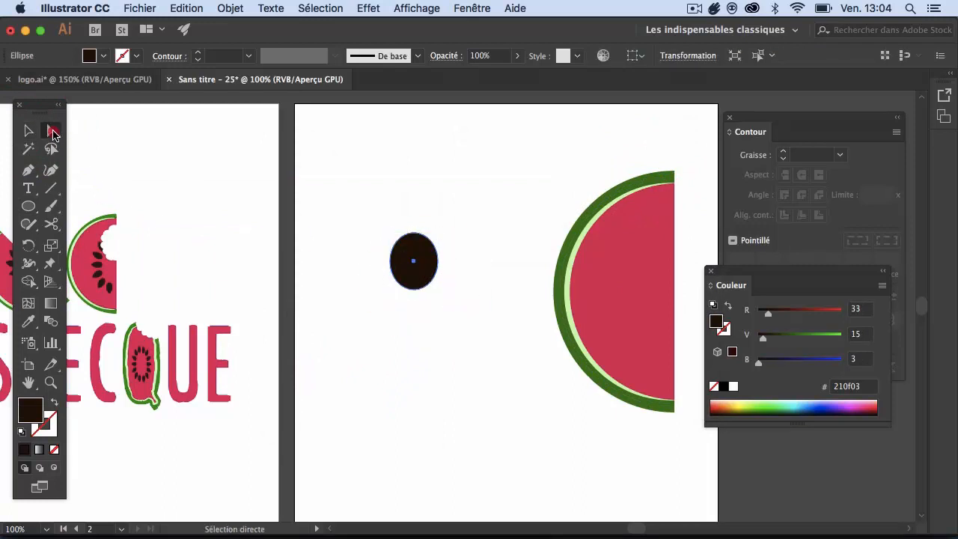
left_click(409, 196)
left_click_drag(410, 221, 424, 244)
left_click_drag(414, 232, 440, 223)
left_click(441, 171)
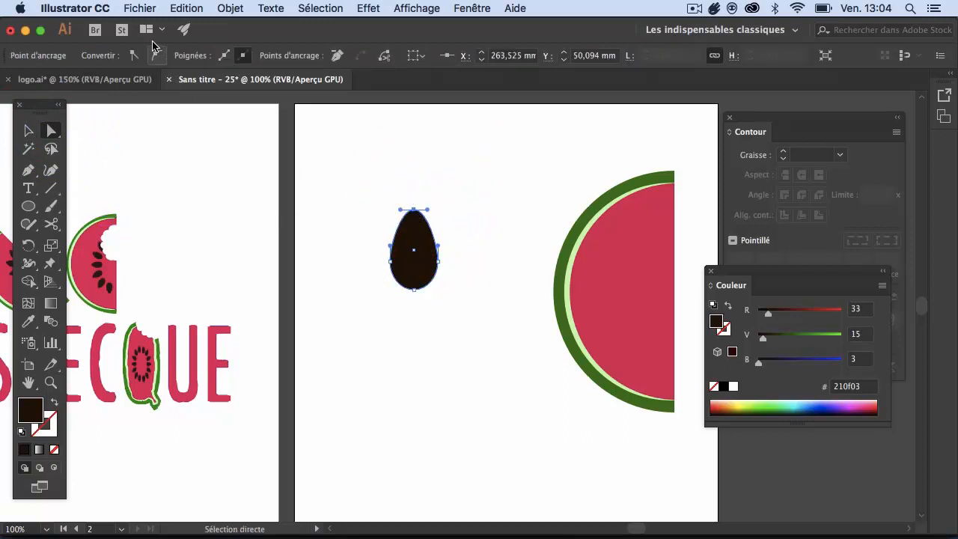
left_click(133, 56)
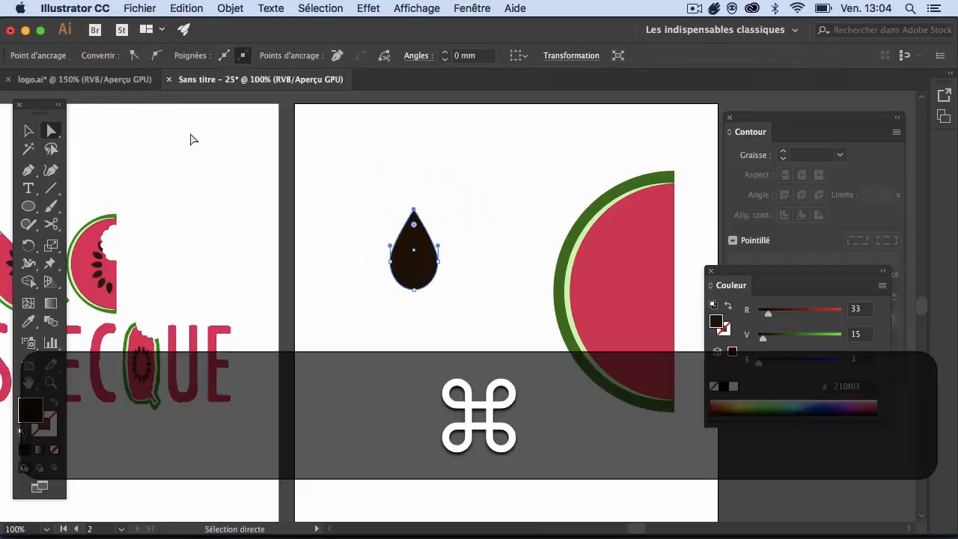
key("ctrl+z")
key("ctrl+z")
key("ctrl+z")
key("ctrl+z")
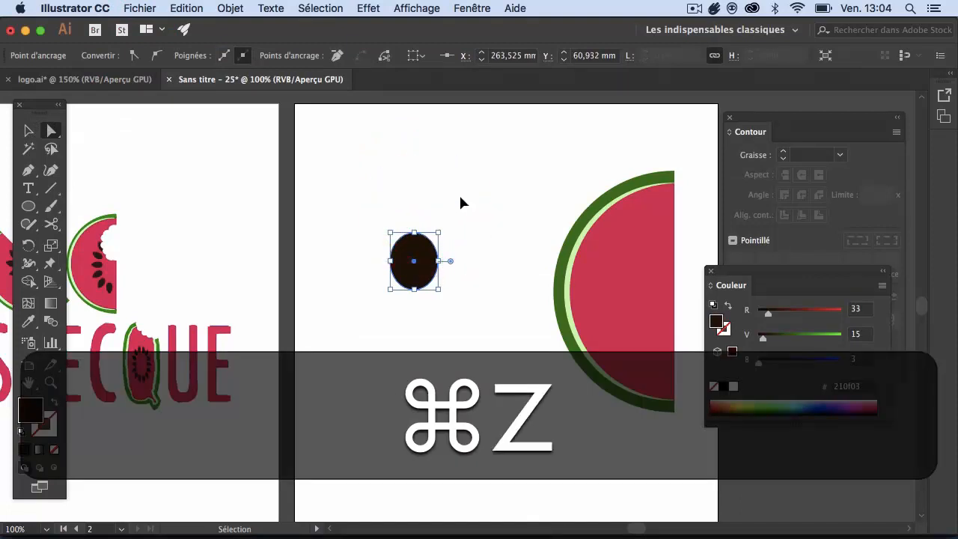
Turn the ellipse into a pointed seed by converting its top anchor to a corner and raising it to about Y 48 mm.
left_click(428, 190)
left_click(416, 234)
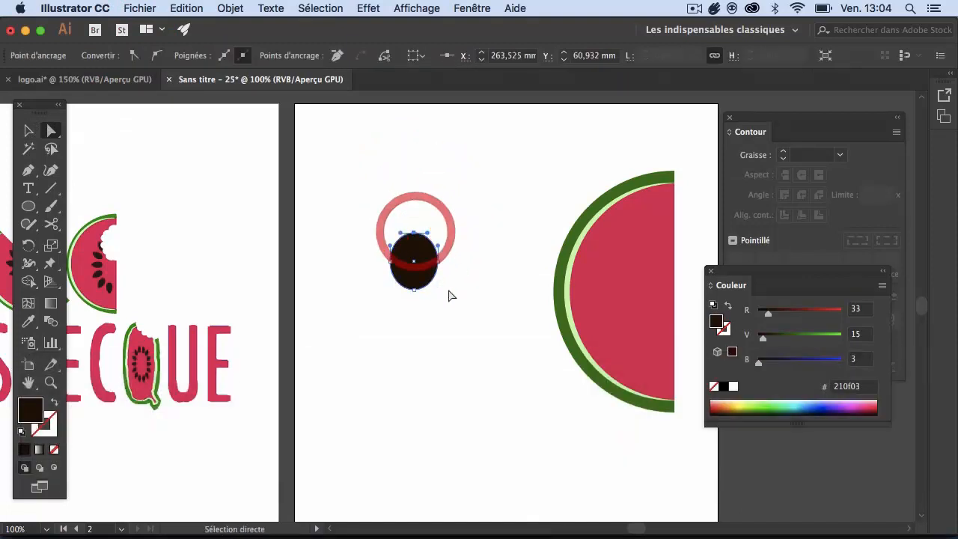
left_click_drag(415, 233, 414, 216)
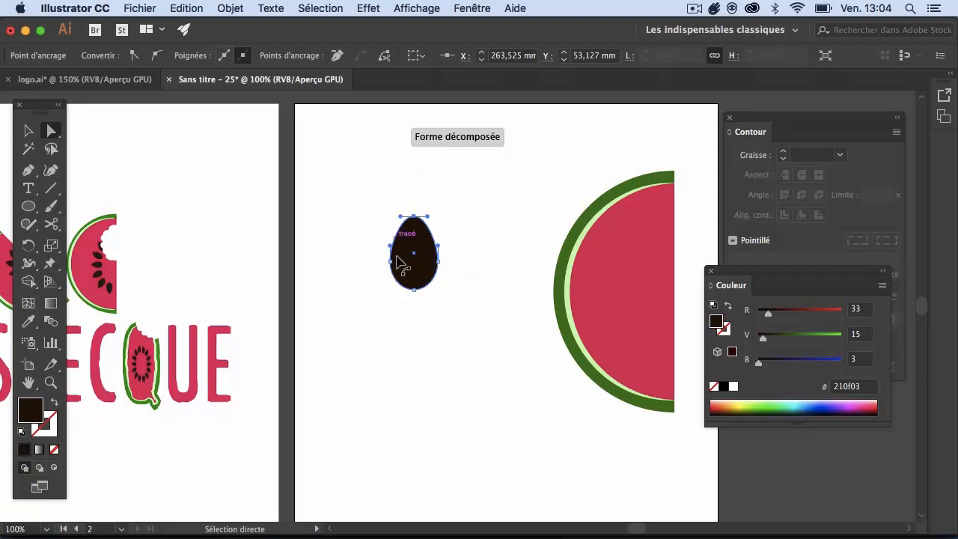
left_click(134, 56)
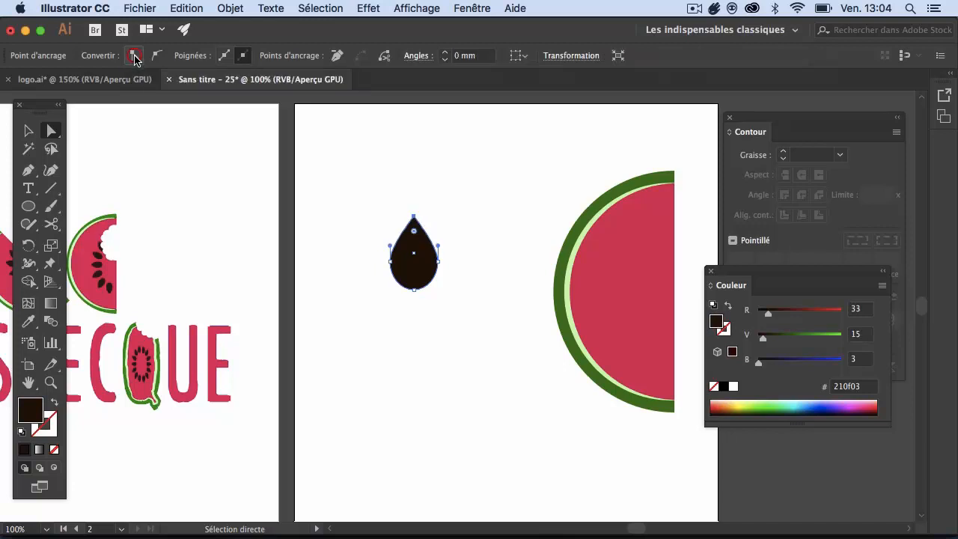
left_click(404, 196)
left_click_drag(414, 216, 414, 206)
left_click(428, 160)
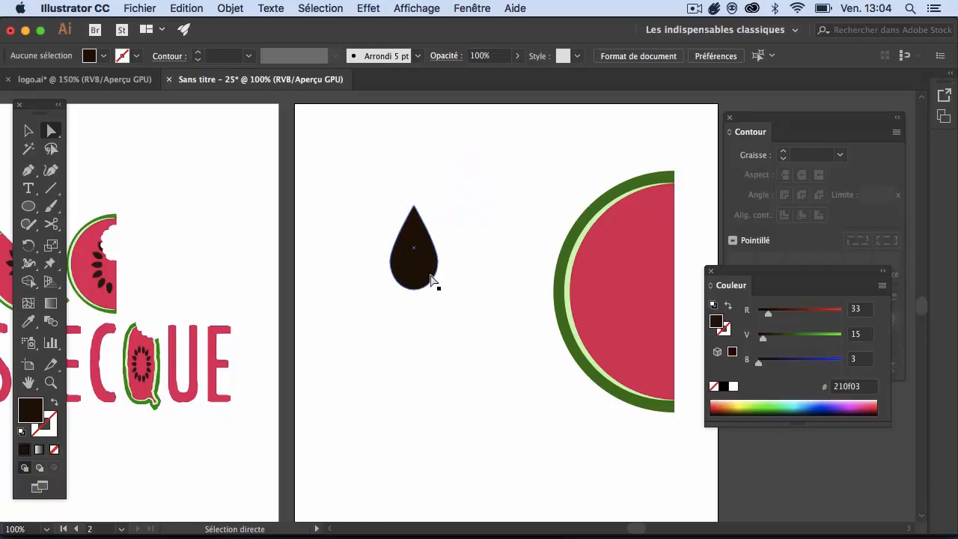
Try rotating the seed upside down, then undo the rotation.
left_click(28, 130)
left_click(413, 259)
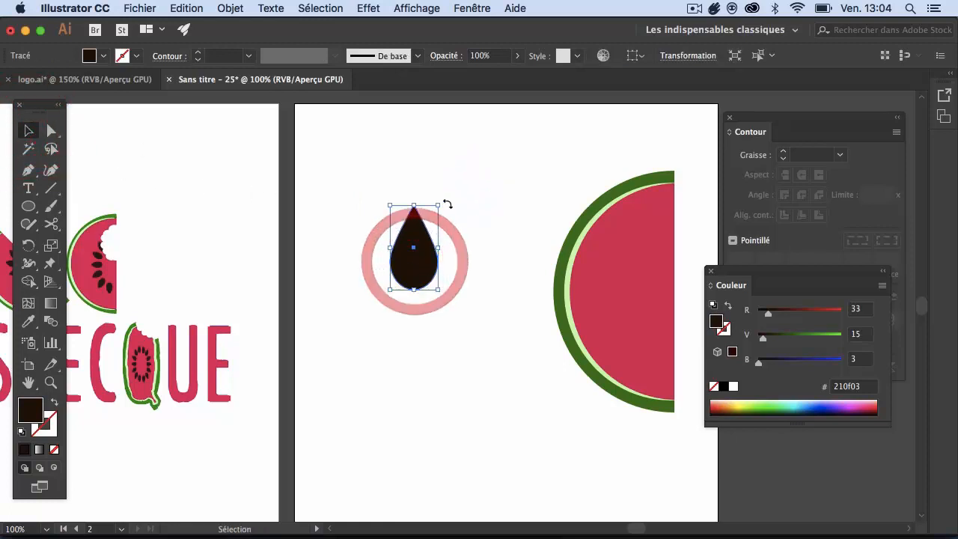
left_click_drag(443, 202, 381, 324)
left_click(412, 350)
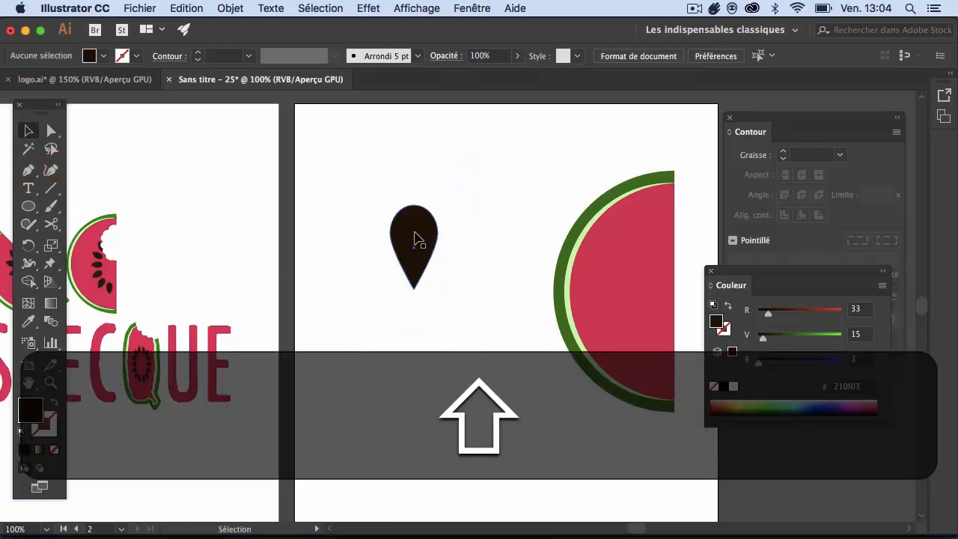
key("super+z")
key("super+z")
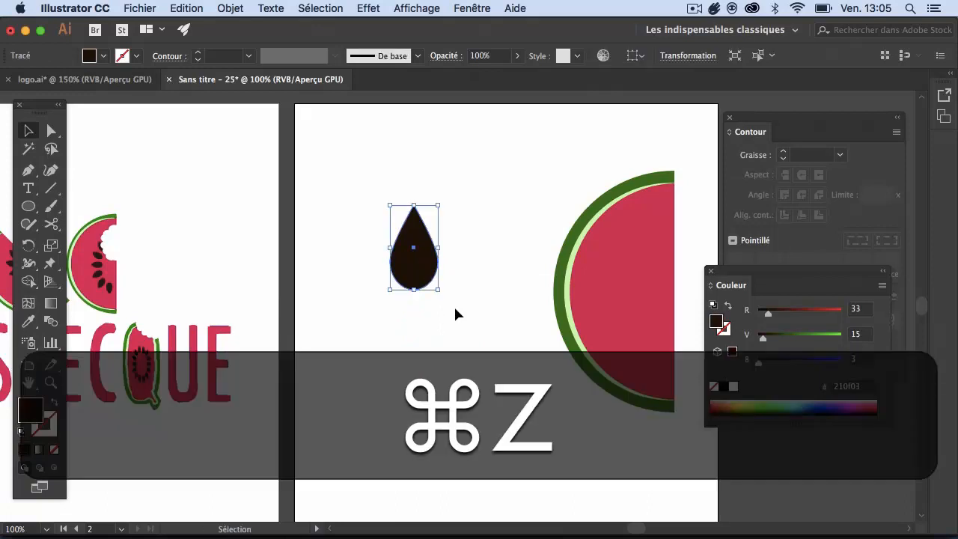
Slightly round the seed's pointed tip with its corner widget.
left_click(455, 306)
left_click(425, 221)
left_click(449, 181)
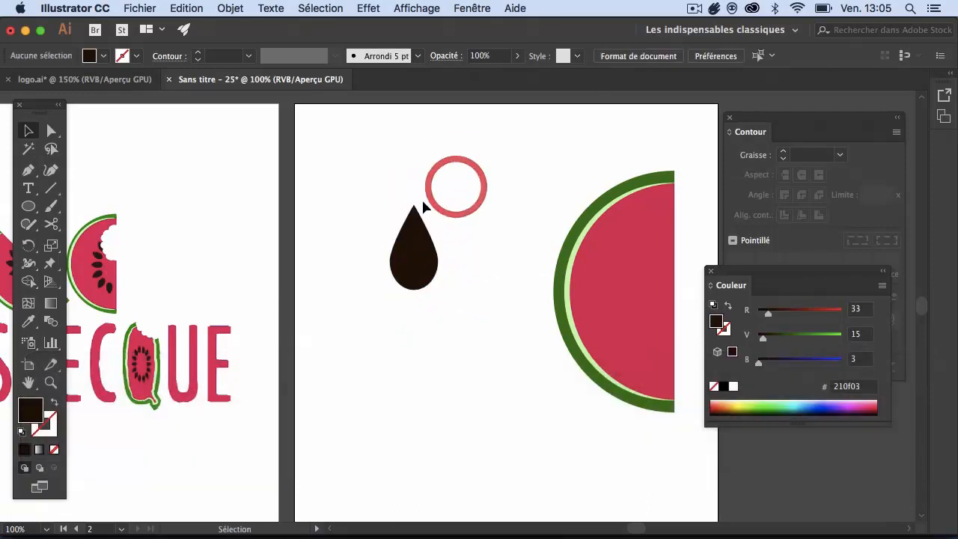
left_click(415, 210)
left_click(418, 177)
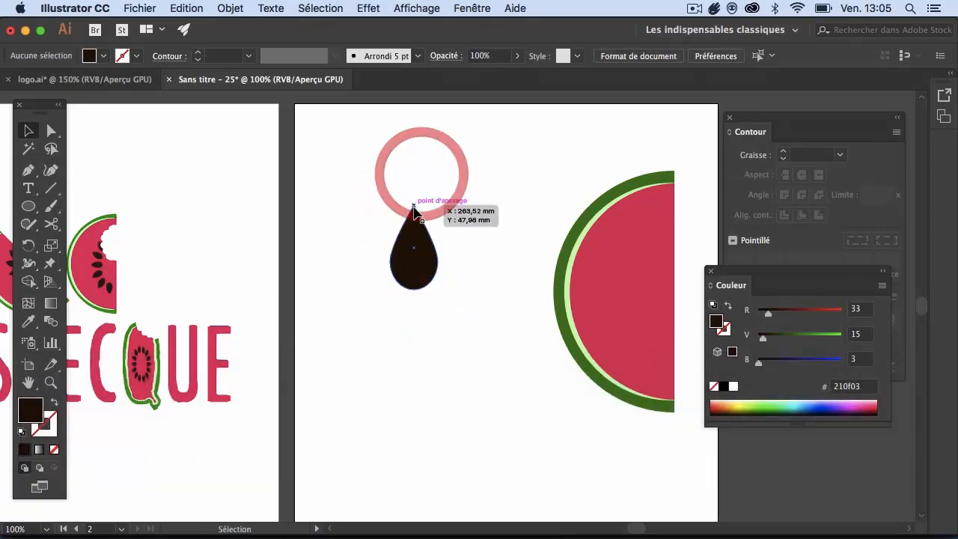
left_click(51, 131)
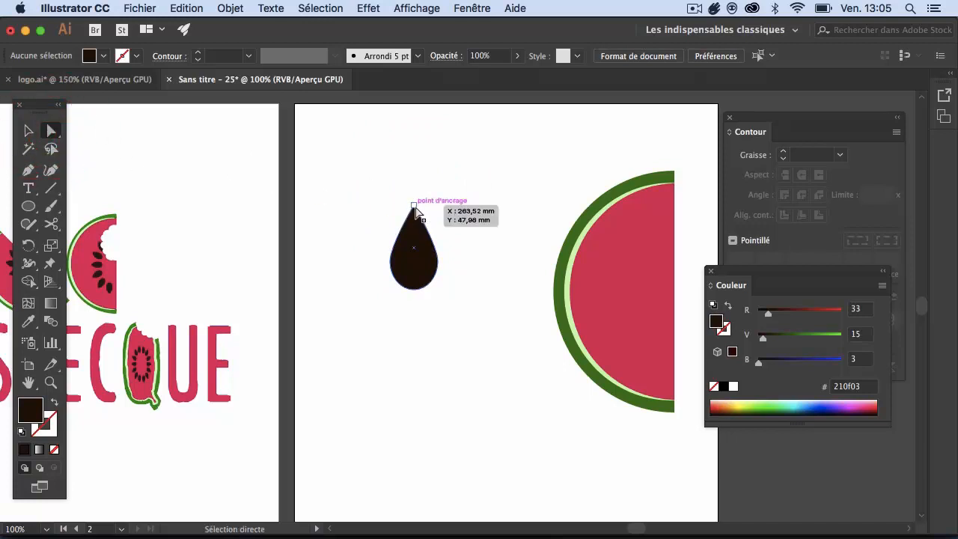
left_click(413, 224)
left_click_drag(415, 227, 416, 220)
left_click(436, 184)
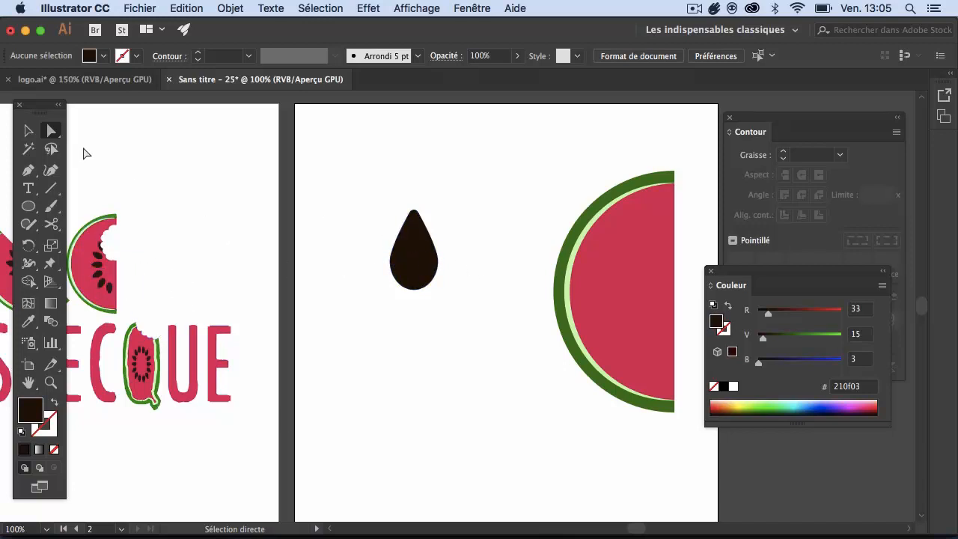
Move the seed down to the lower part of the artboard, below and left of the slice.
left_click(27, 131)
left_click_drag(413, 274, 386, 269)
key("space")
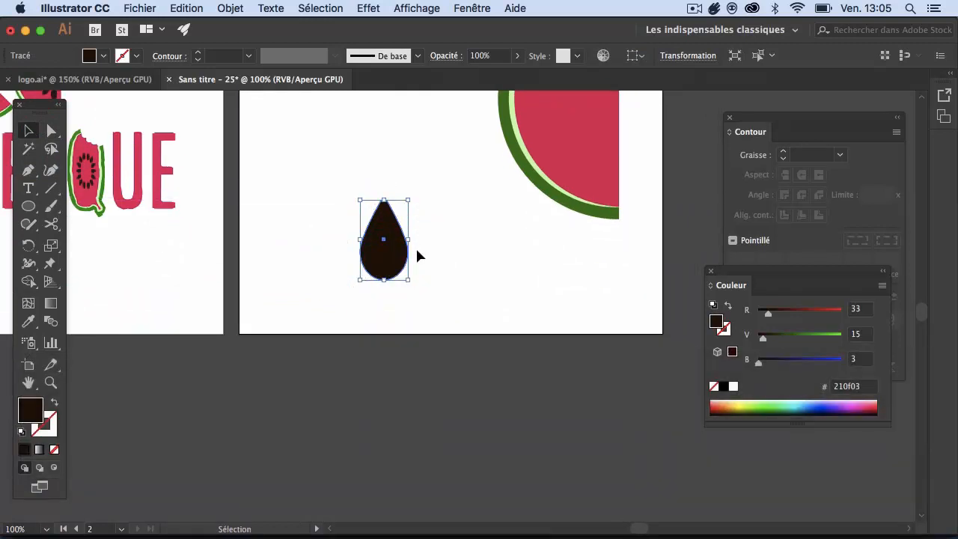
Try duplicating the seed horizontally about 29 mm to its right, then undo the copy.
key("alt")
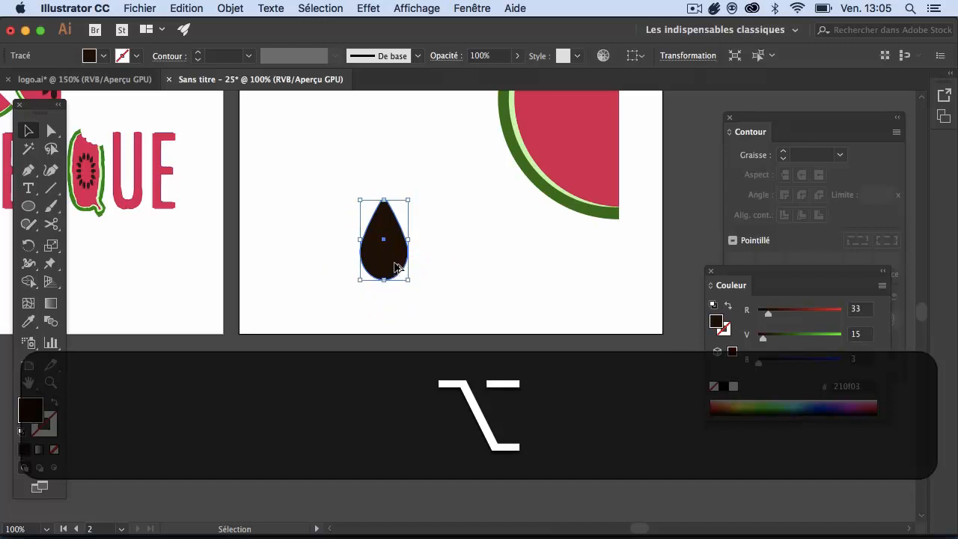
left_click_drag(397, 267, 458, 266)
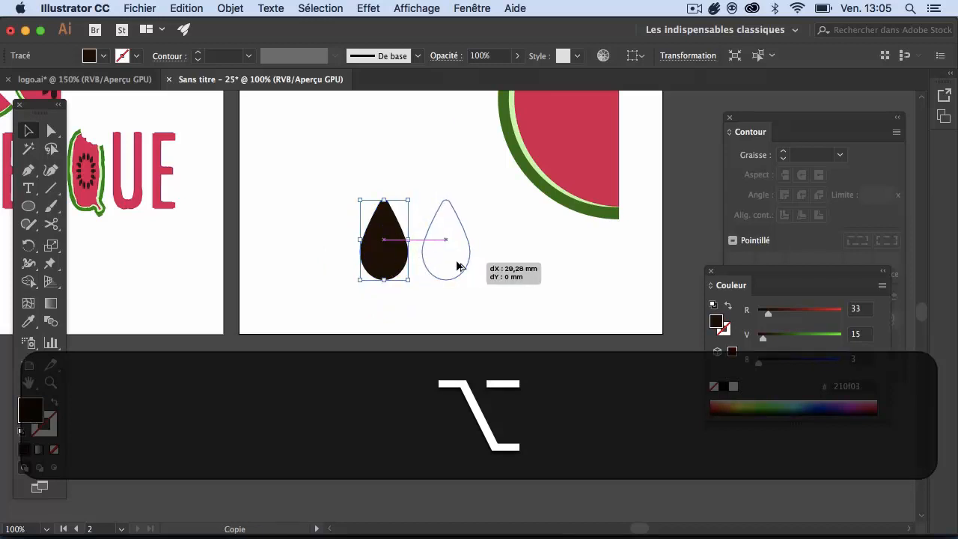
left_click_drag(458, 265, 458, 266)
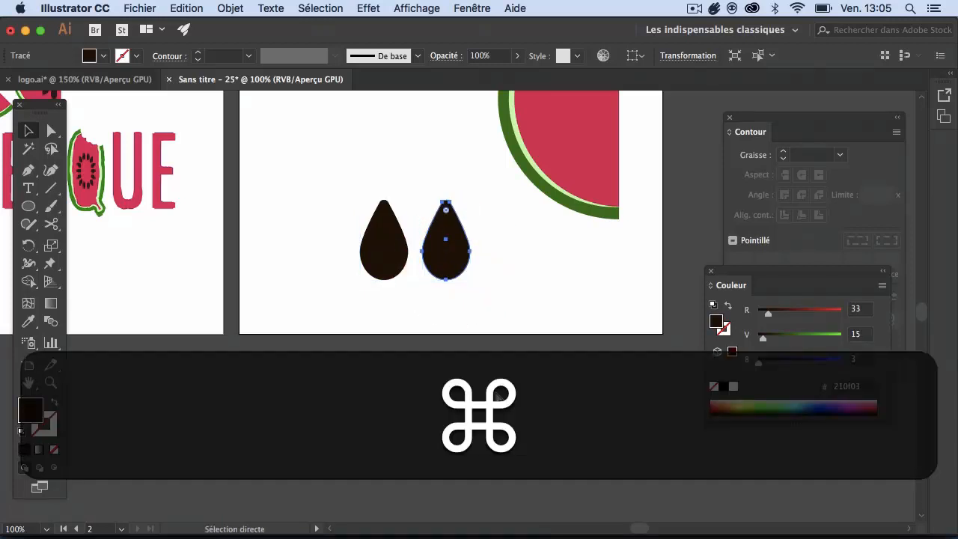
key("super+z")
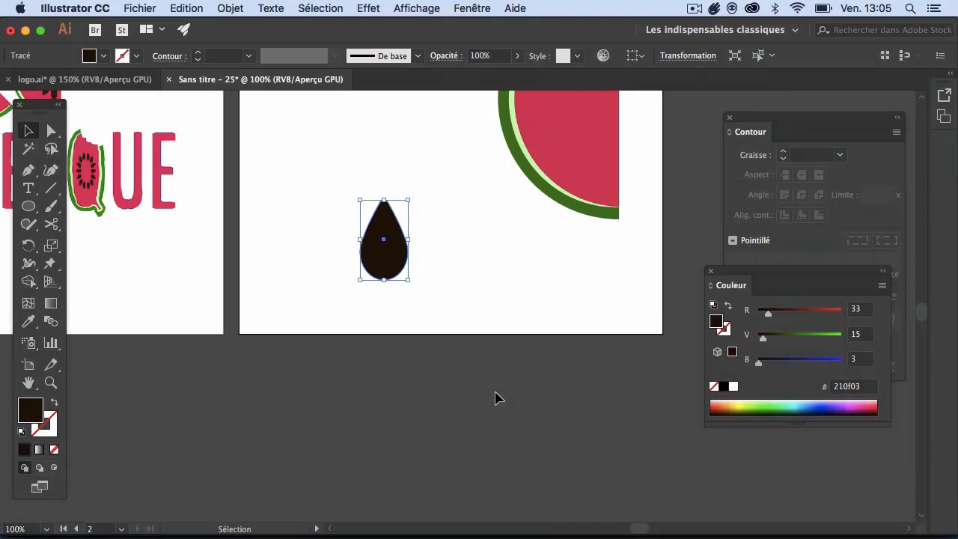
Open the Move settings for the seed and compare its position with the preview off and on.
left_click(237, 9)
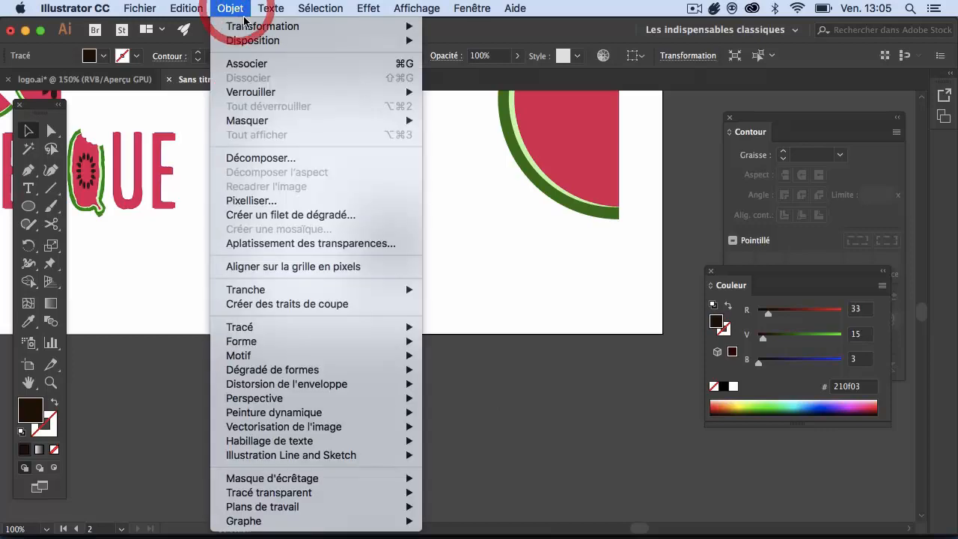
mouse_move(246, 27)
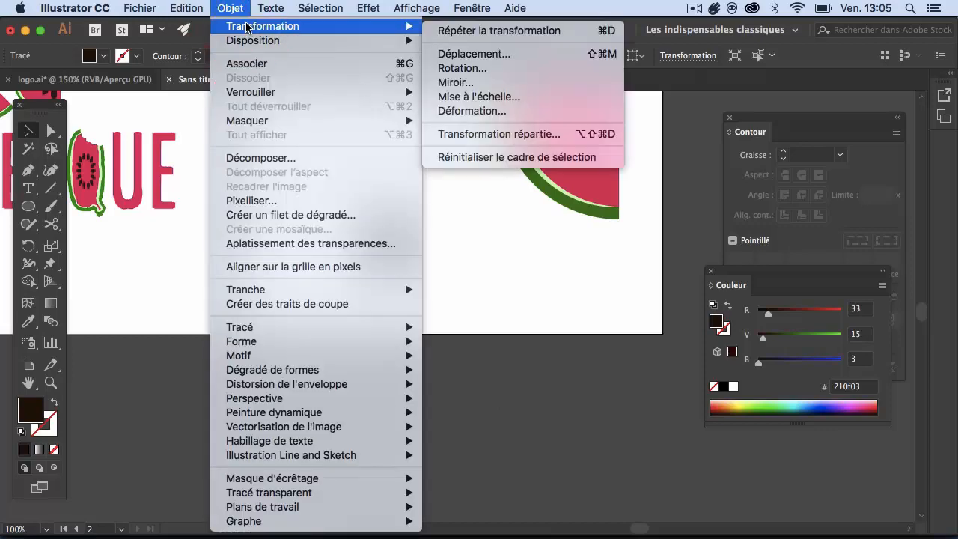
left_click(461, 54)
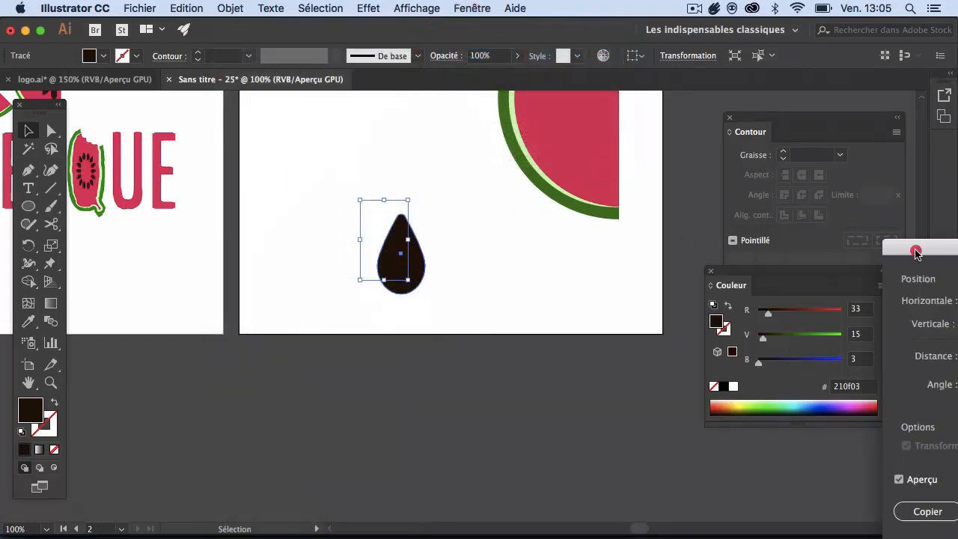
left_click_drag(887, 250, 583, 122)
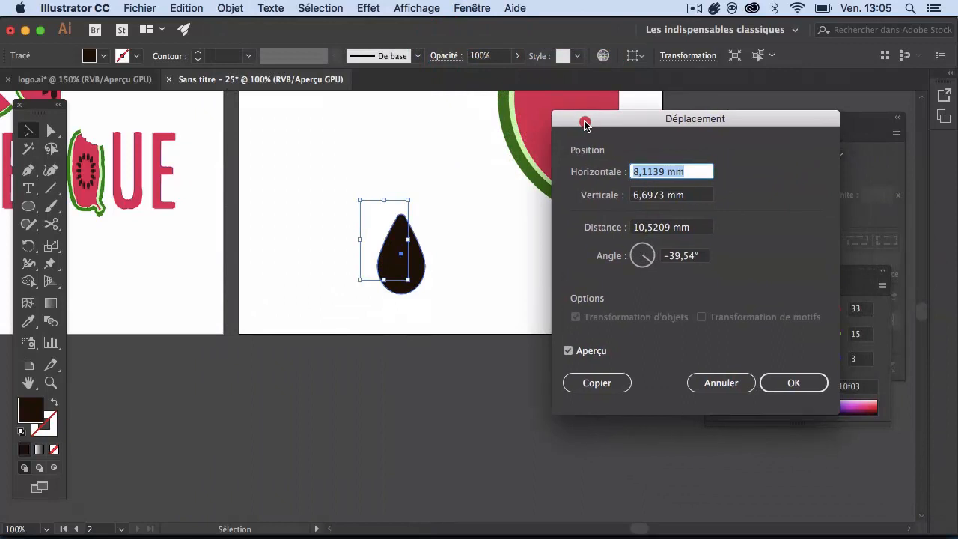
left_click(570, 352)
left_click(568, 352)
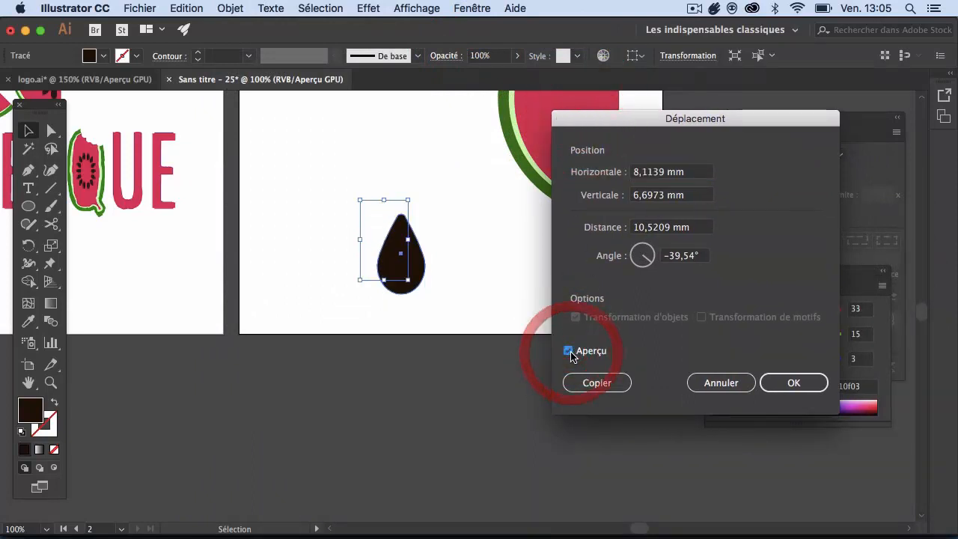
left_click(569, 352)
left_click(568, 351)
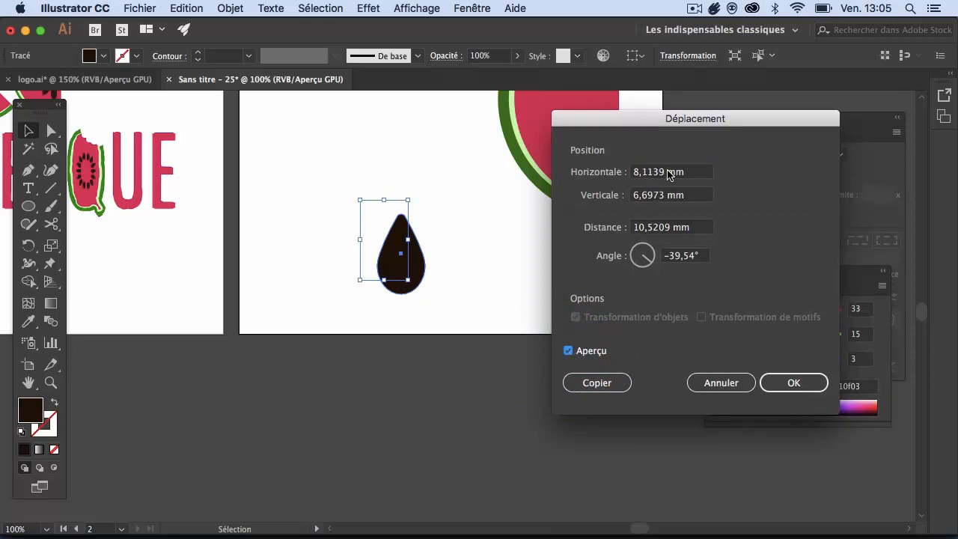
Try a 15 mm horizontal offset for the seed, then set the offsets to 30 mm horizontal and 5 mm vertical.
left_click_drag(669, 173, 610, 155)
type("15")
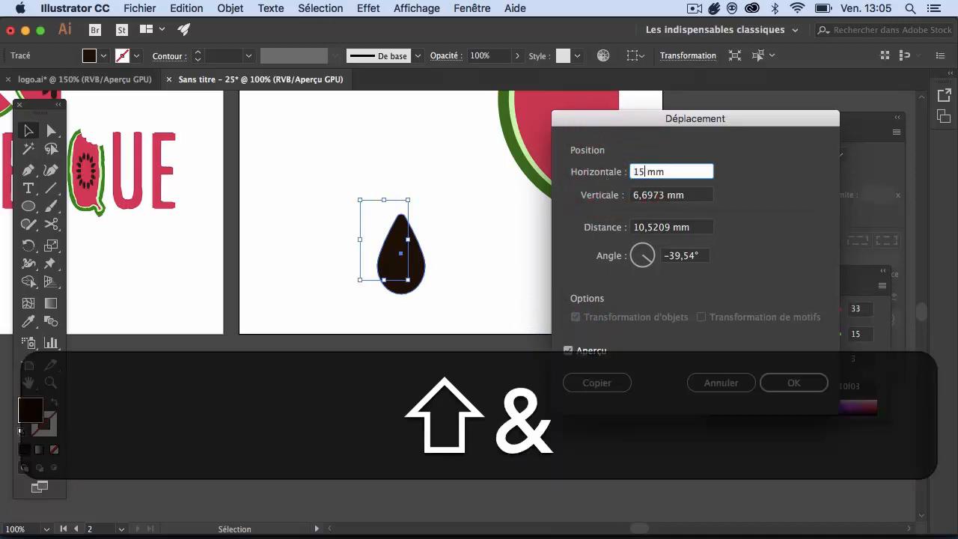
left_click(661, 196)
double_click(645, 174)
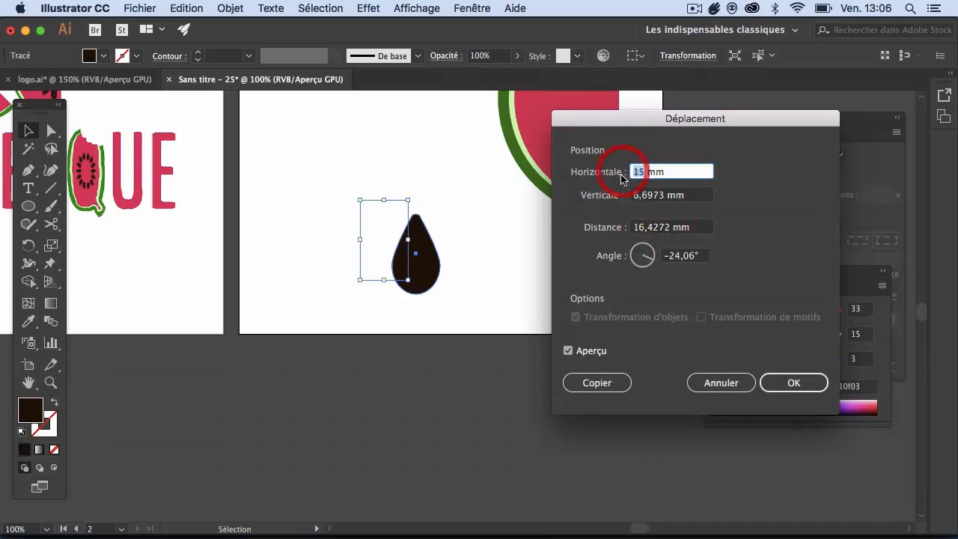
type("30")
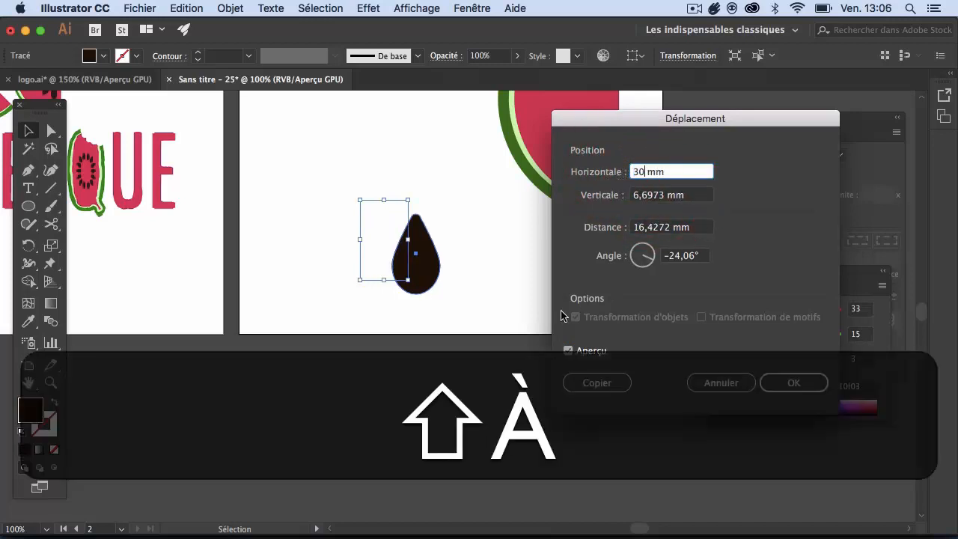
left_click(658, 195)
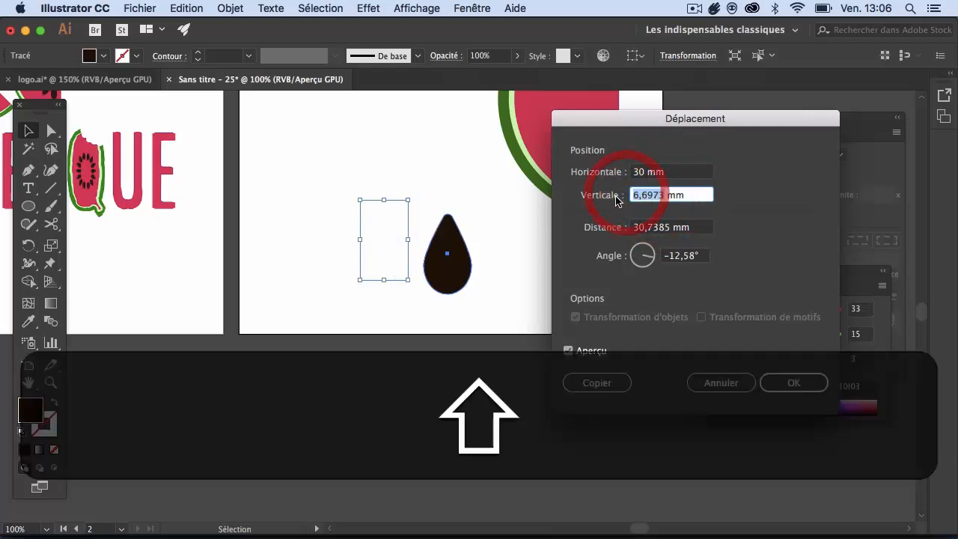
type("5")
left_click(648, 173)
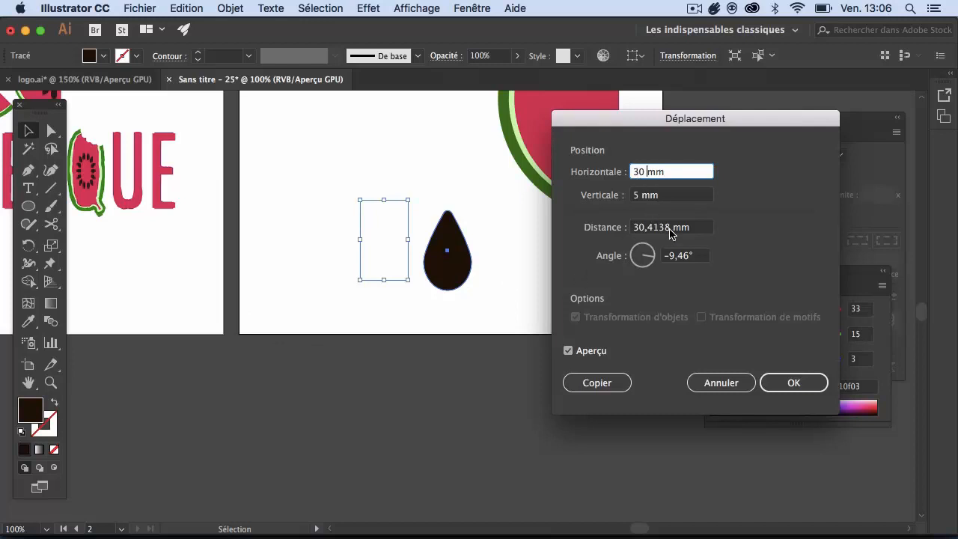
Try moving the seed by a distance of 30 mm at an angle of -30°, comparing it with the preview off and on.
double_click(642, 226)
type("3")
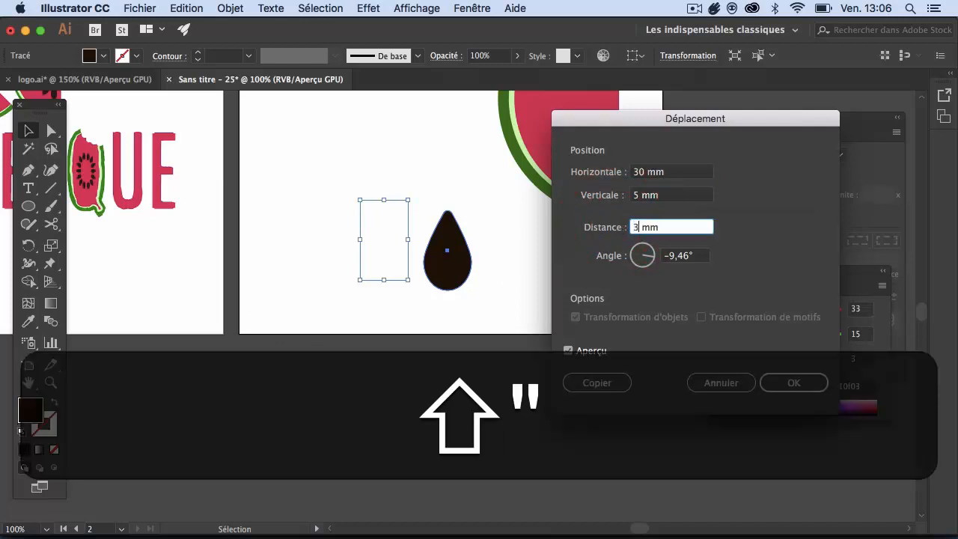
type("0")
left_click(680, 255)
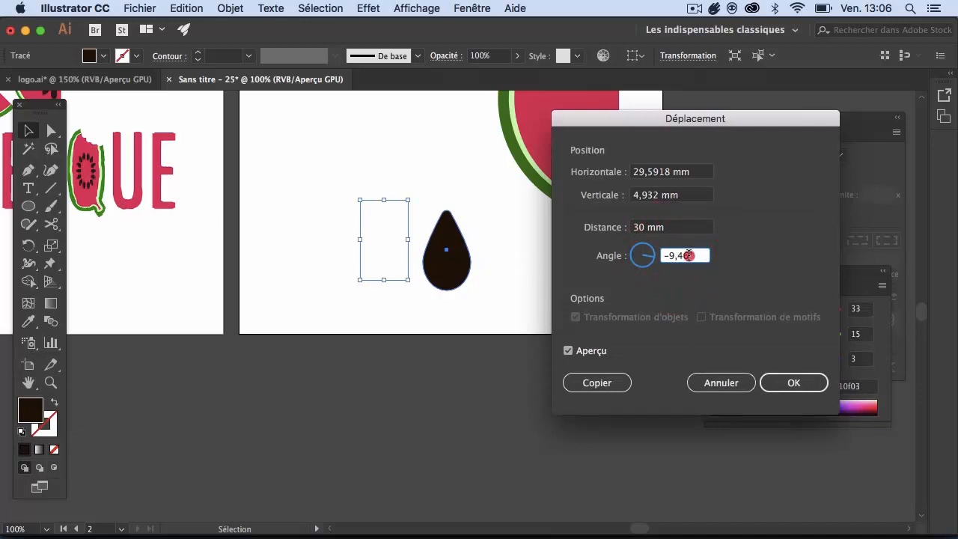
type("-30")
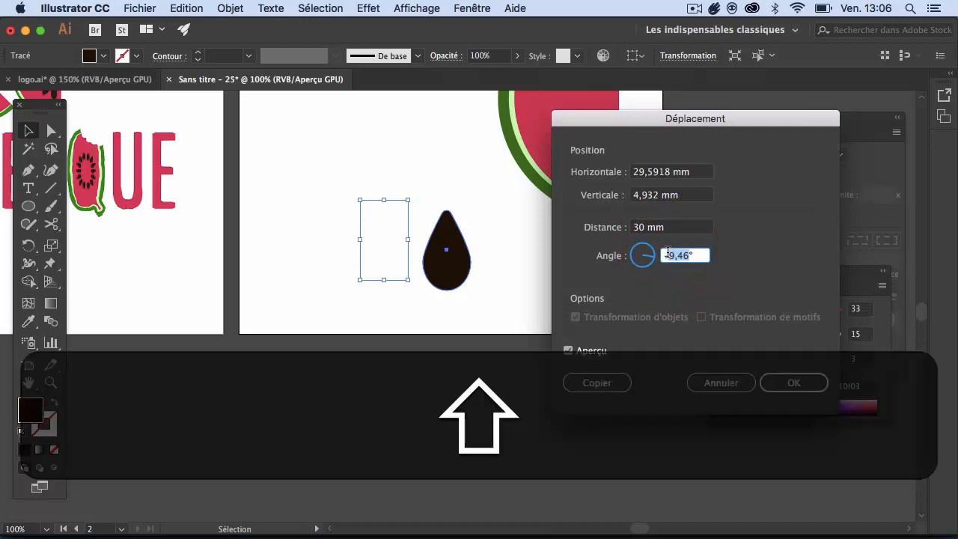
left_click(665, 283)
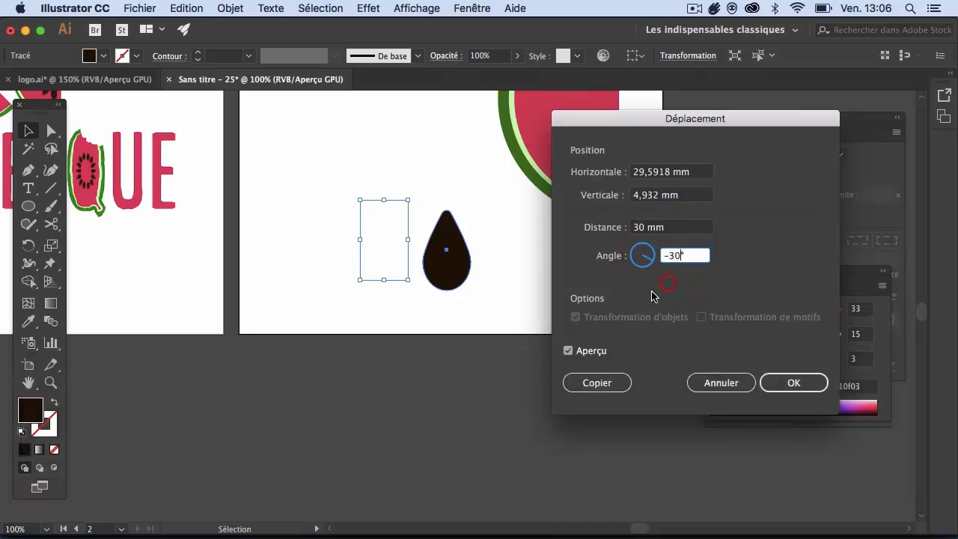
left_click(570, 351)
left_click(570, 351)
left_click(570, 351)
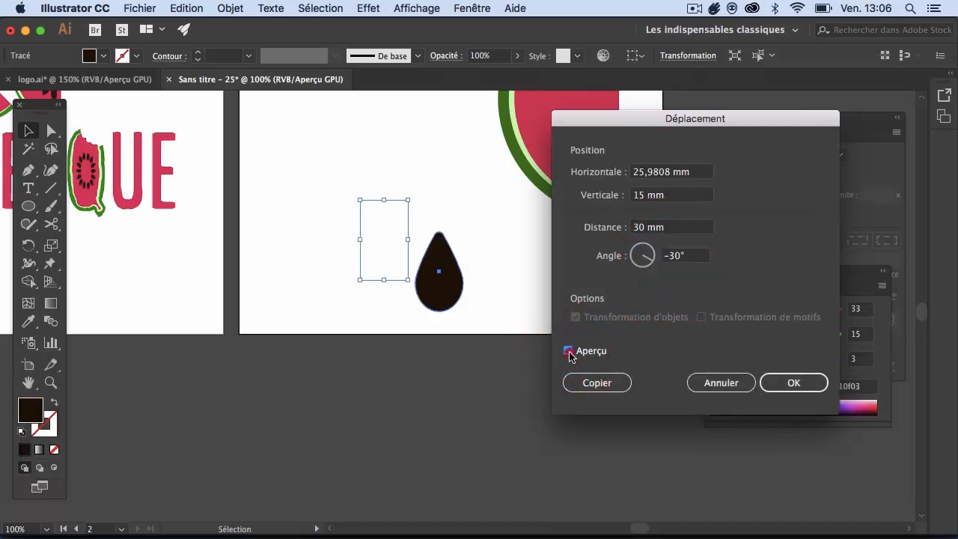
left_click(569, 351)
left_click(570, 351)
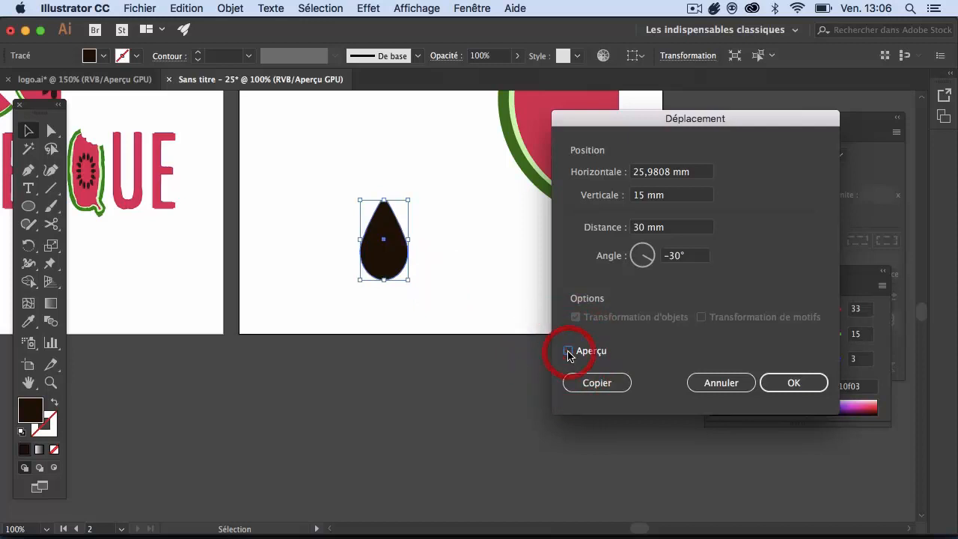
Try an angle of 0° for the seed's 30 mm move and compare the preview with the original position.
left_click(677, 256)
left_click_drag(679, 256, 660, 256)
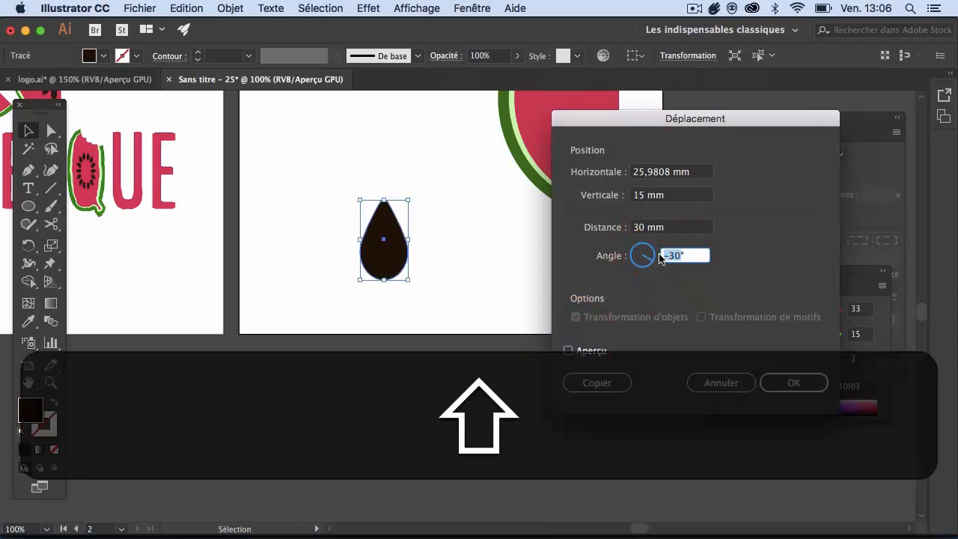
type("0")
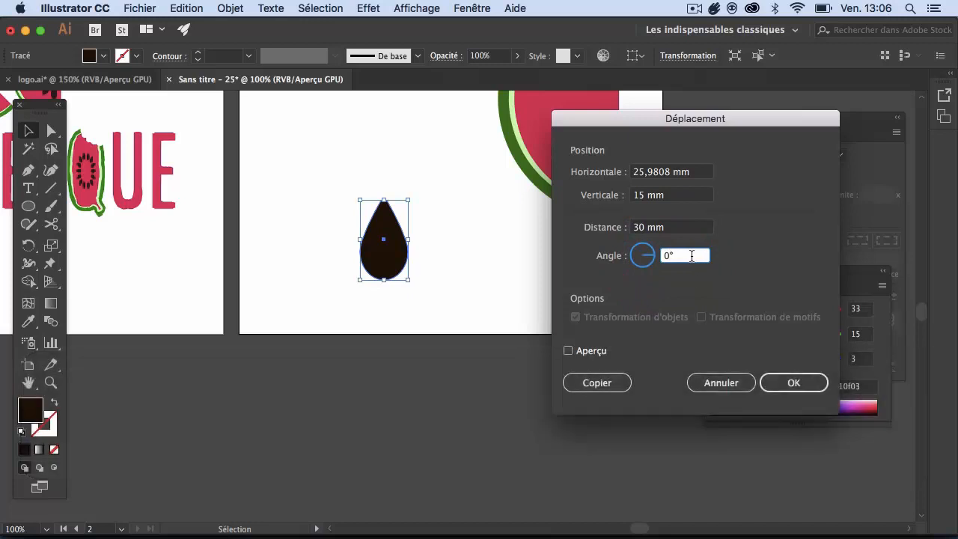
left_click(692, 256)
left_click(570, 352)
left_click(570, 352)
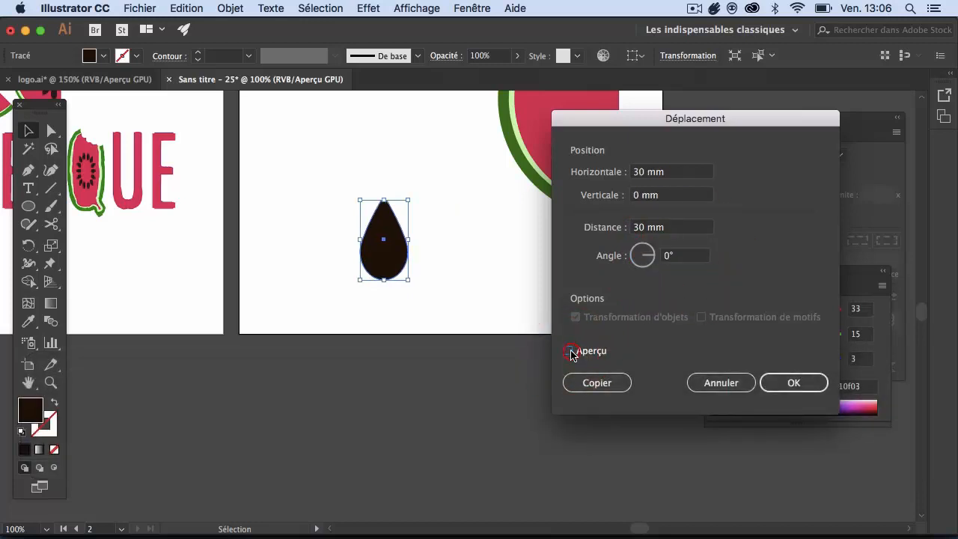
left_click(570, 352)
left_click(570, 352)
left_click(571, 352)
left_click(570, 352)
left_click(569, 352)
Set the vertical offset to 5 mm alongside the 30 mm horizontal offset, check the preview and create the moved seed as a copy.
double_click(642, 196)
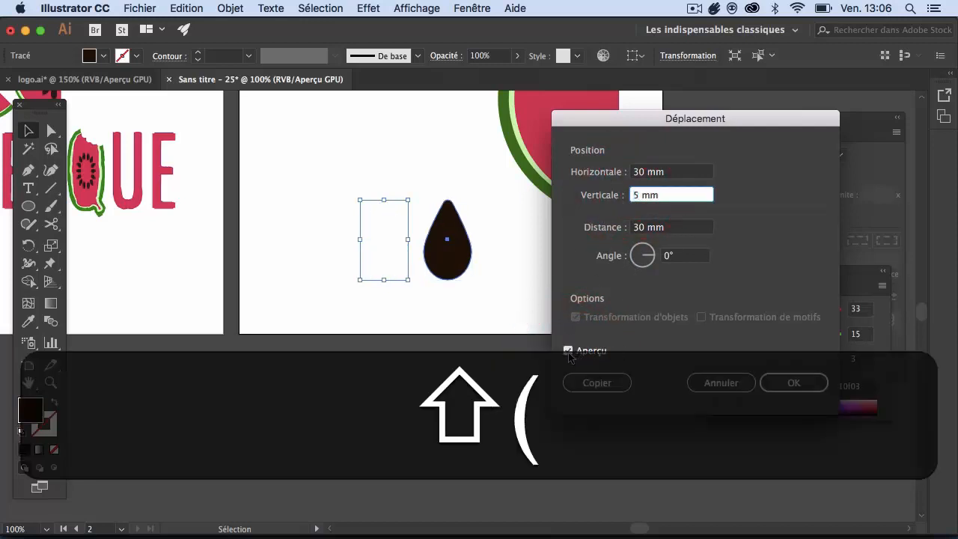
type("5")
left_click(569, 351)
left_click(569, 351)
left_click(568, 352)
left_click(569, 352)
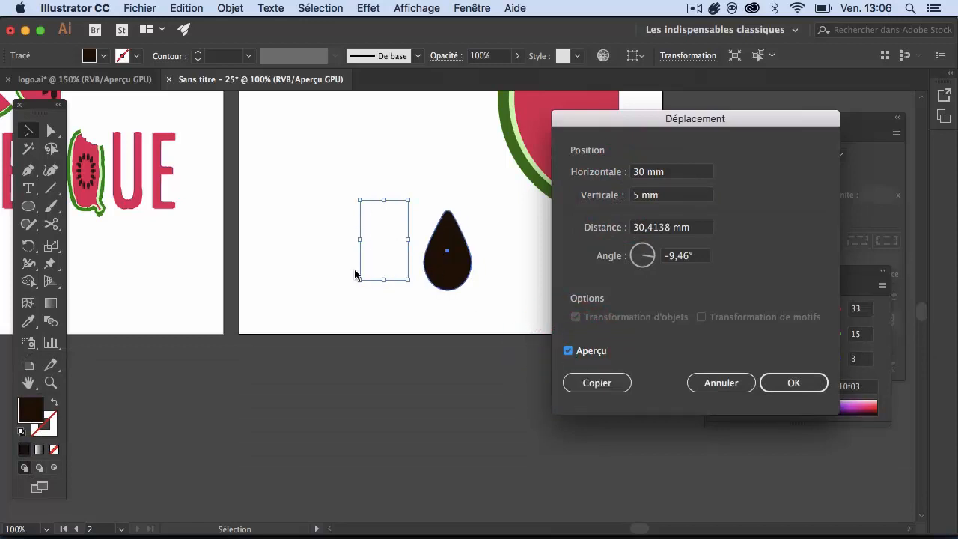
left_click(597, 383)
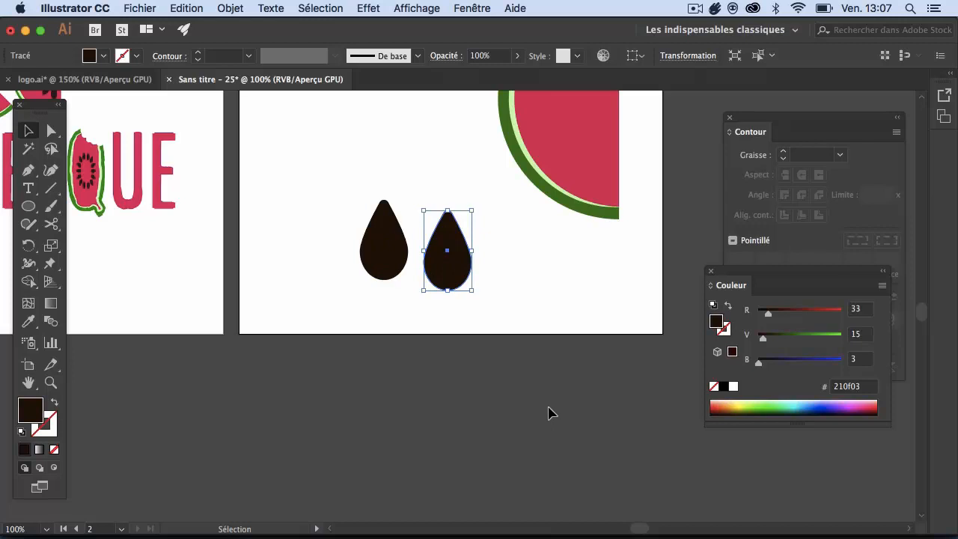
Repeat the copy transformation twice to extend the descending row to four seeds, then deselect everything.
key("super")
key("super+d")
key("super+d")
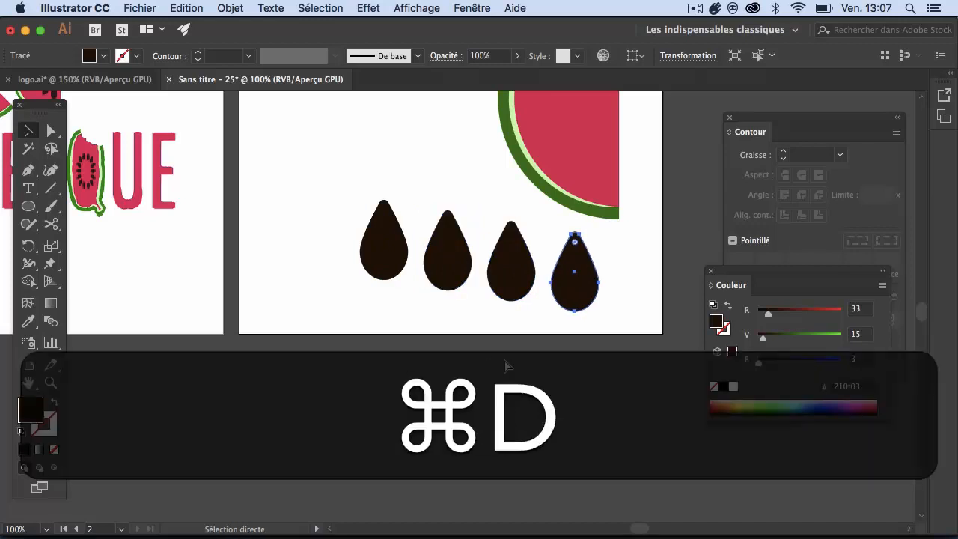
left_click(501, 404)
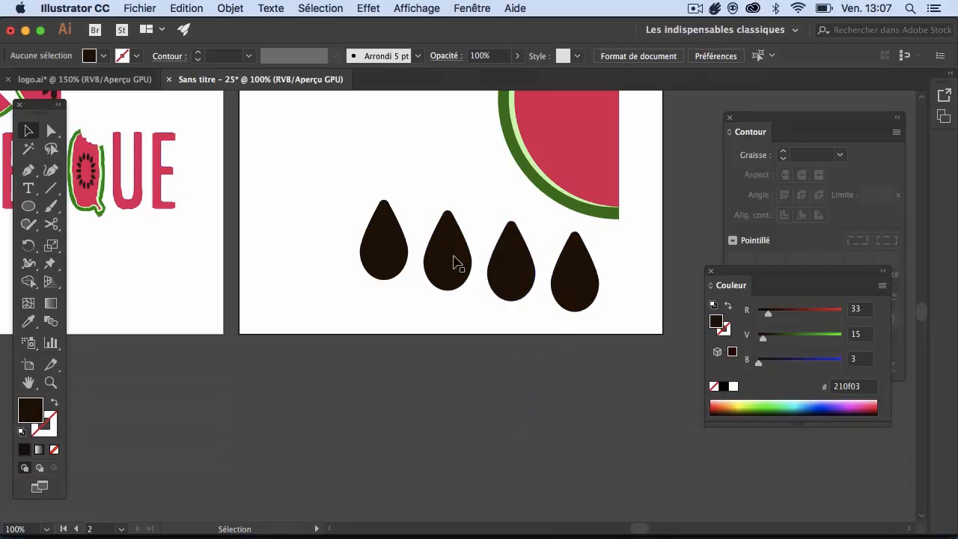
Rotate the second seed in the row by -30° with the Rotate command, checking the preview before applying it.
key("space")
left_click_drag(199, 216, 201, 270)
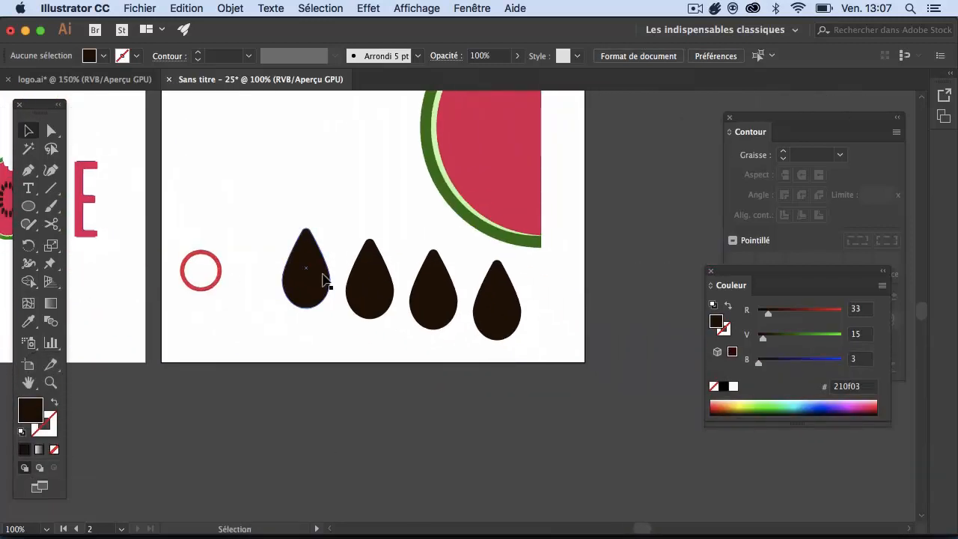
left_click(384, 299)
left_click(232, 9)
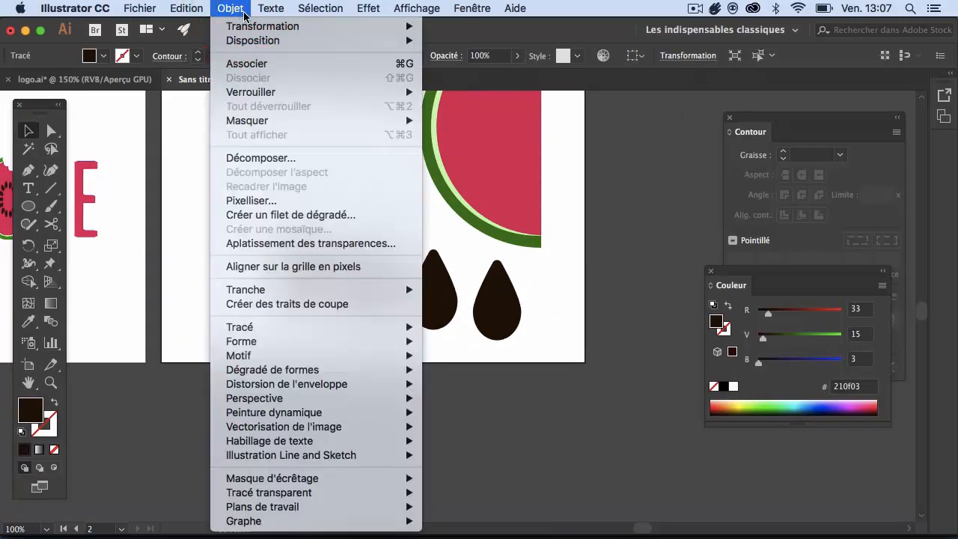
mouse_move(262, 26)
left_click(464, 66)
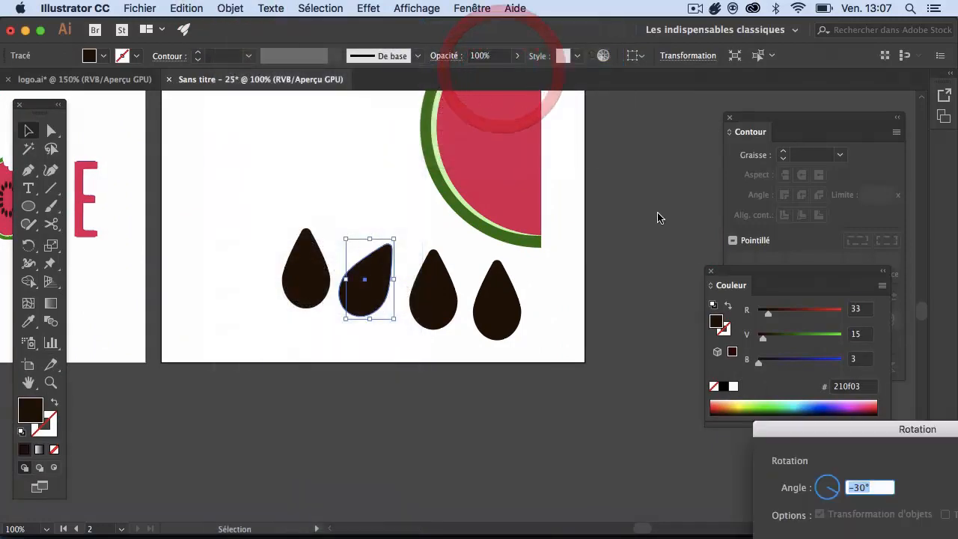
left_click_drag(789, 428, 595, 143)
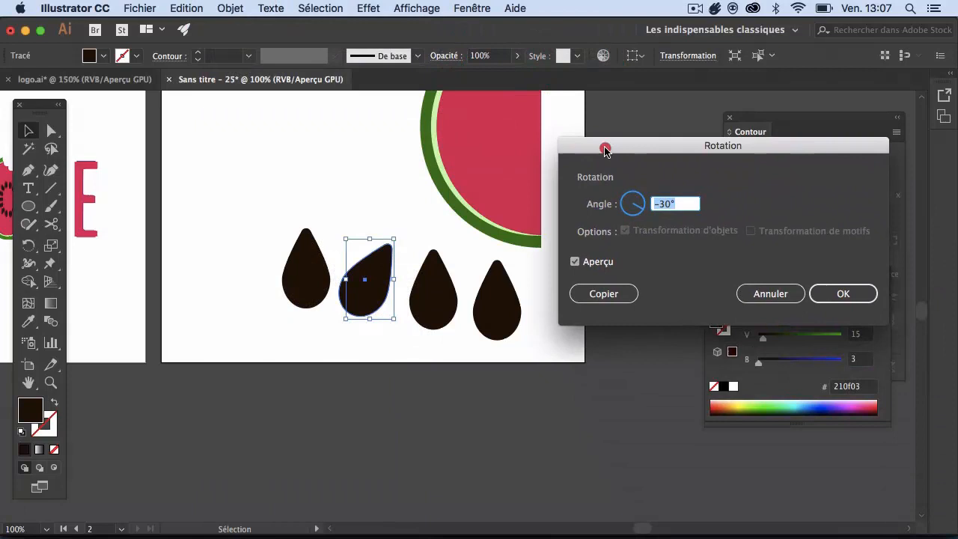
left_click(584, 263)
left_click(577, 264)
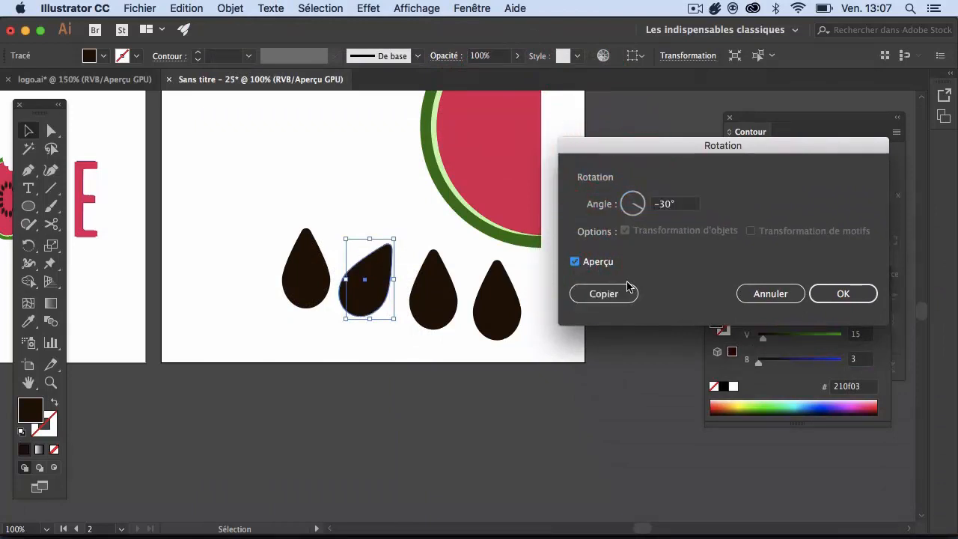
left_click(838, 297)
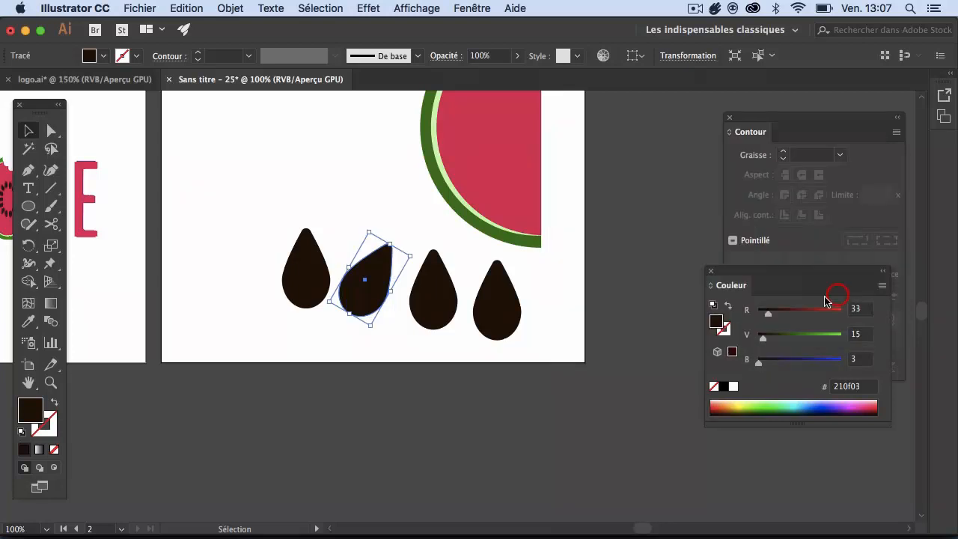
Rotate the third seed in the row by -60° with the Rotate command.
left_click(451, 307)
left_click(237, 9)
mouse_move(274, 27)
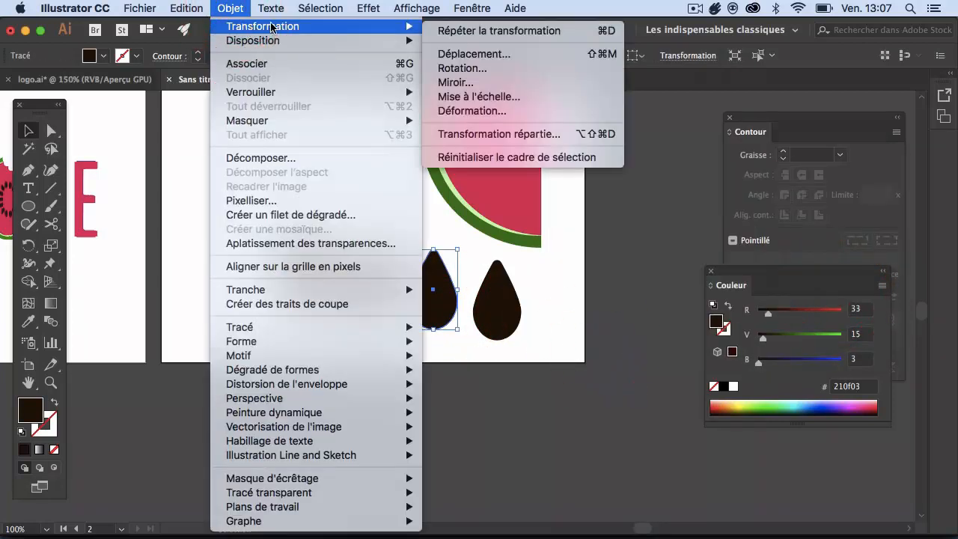
left_click(458, 68)
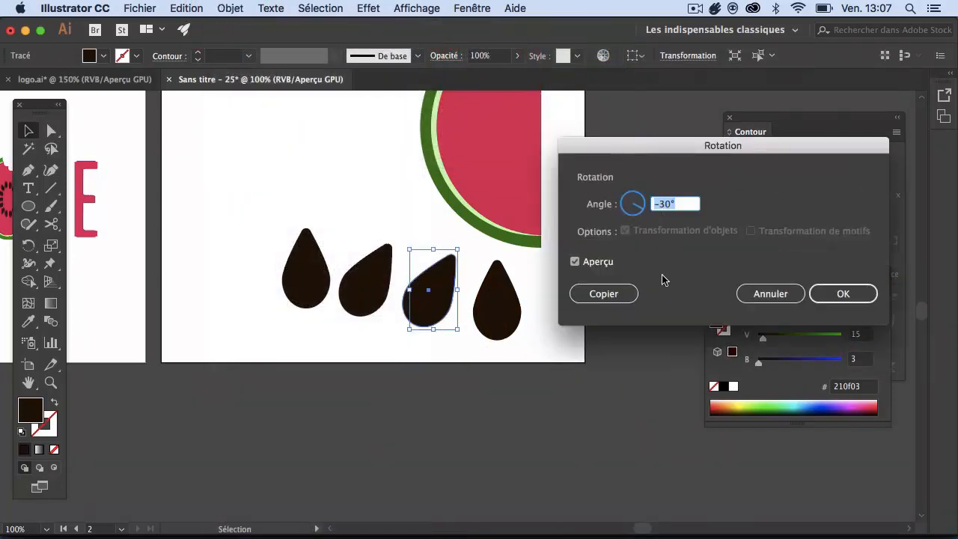
type("-60")
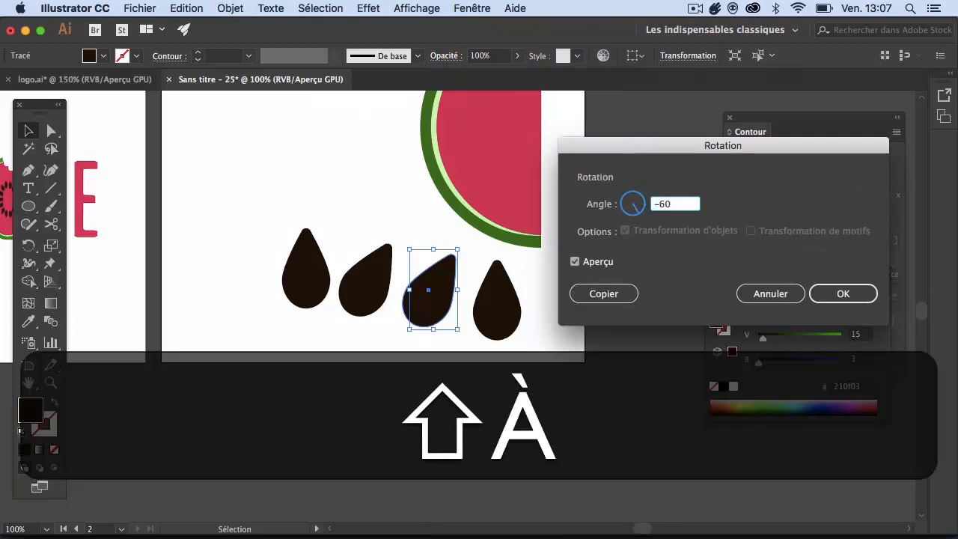
key("Return")
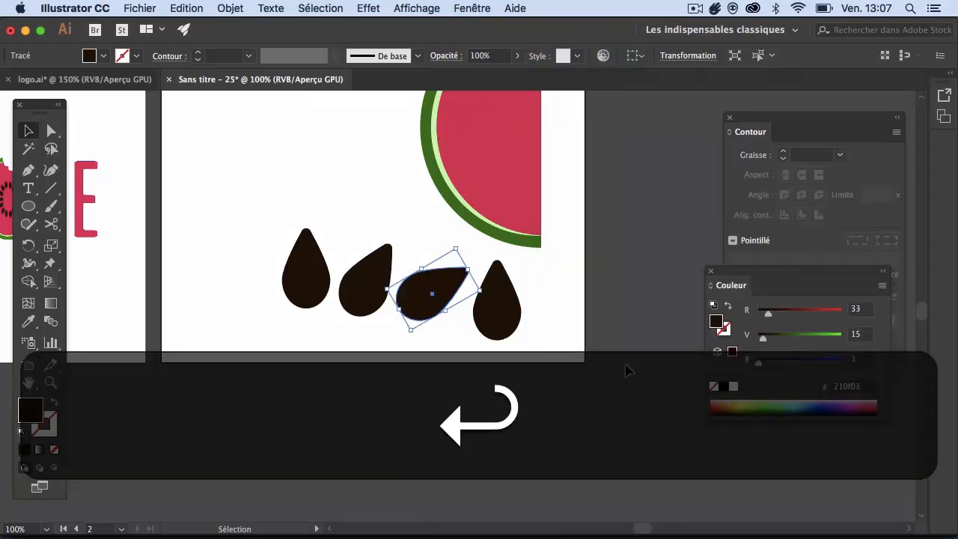
Rotate the fourth seed in the row by -90° with the Rotate command and deselect it.
left_click(516, 311)
left_click(230, 8)
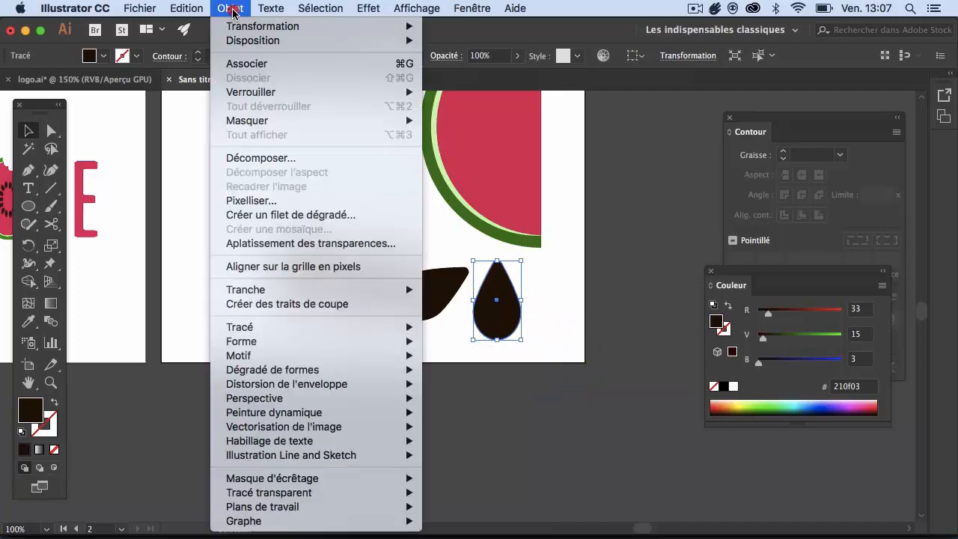
mouse_move(254, 26)
left_click(461, 68)
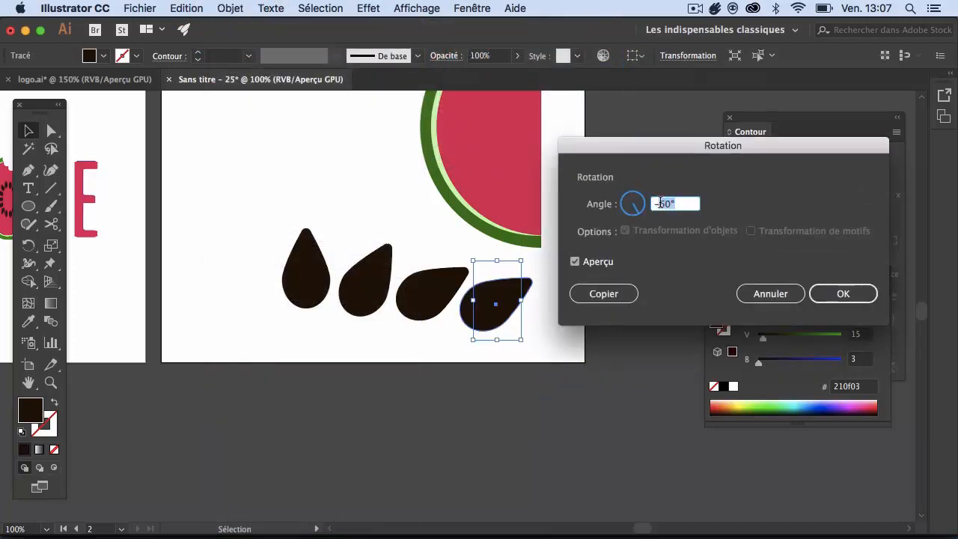
key("shift")
type("90")
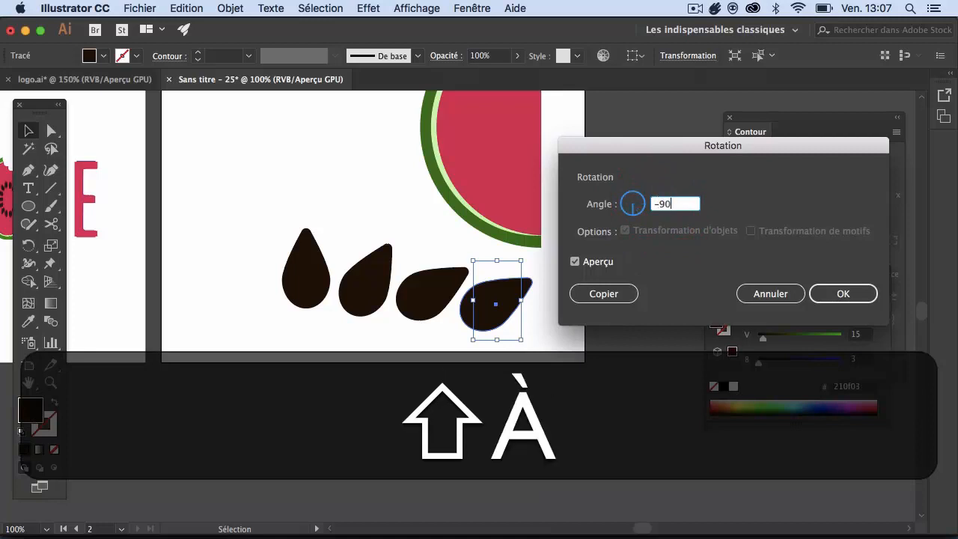
key("Return")
left_click(500, 363)
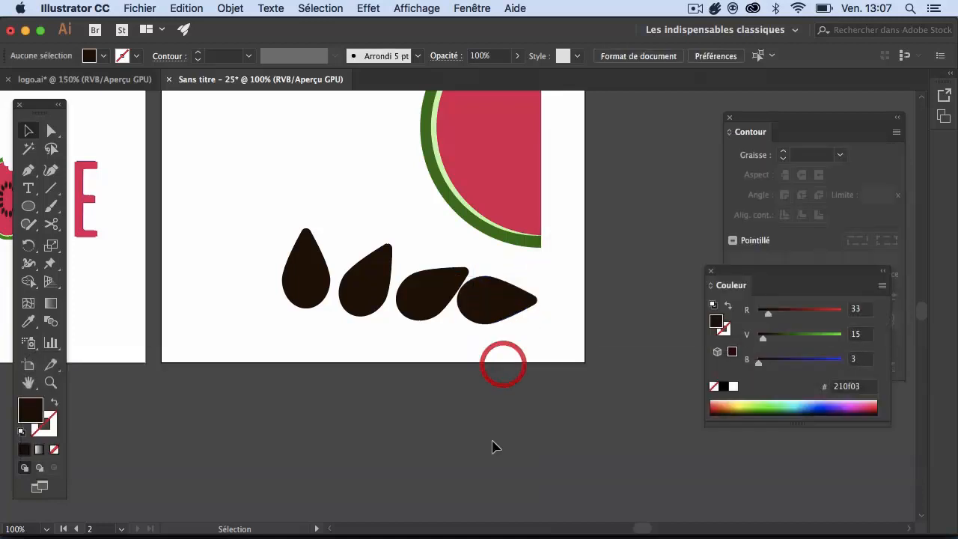
Move the third and fourth seeds lower so the row bends into a quarter arc with even gaps.
key("space")
left_click_drag(410, 379, 523, 374)
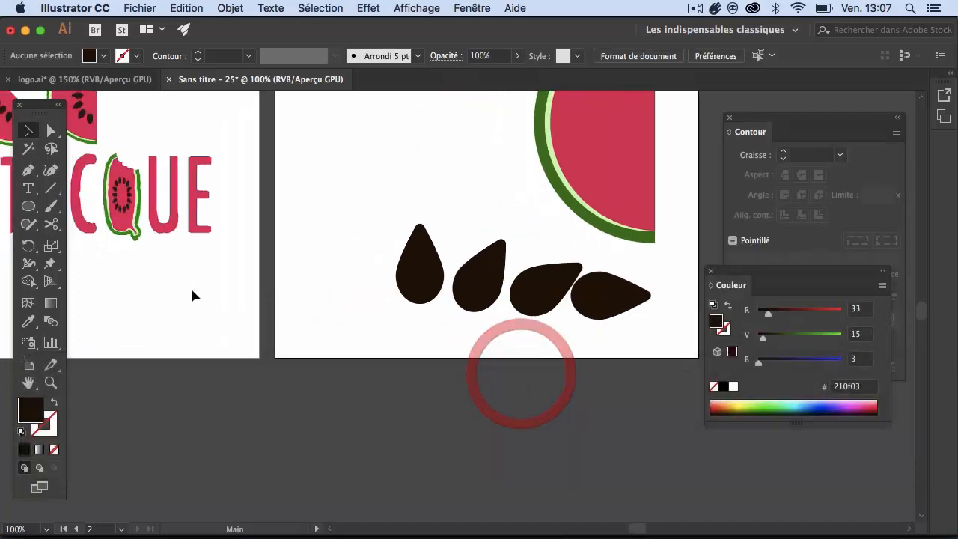
key("space")
left_click_drag(197, 262, 242, 314)
left_click_drag(371, 310, 224, 341)
left_click_drag(422, 388, 511, 457)
left_click(542, 381)
key("space")
left_click_drag(526, 366, 588, 278)
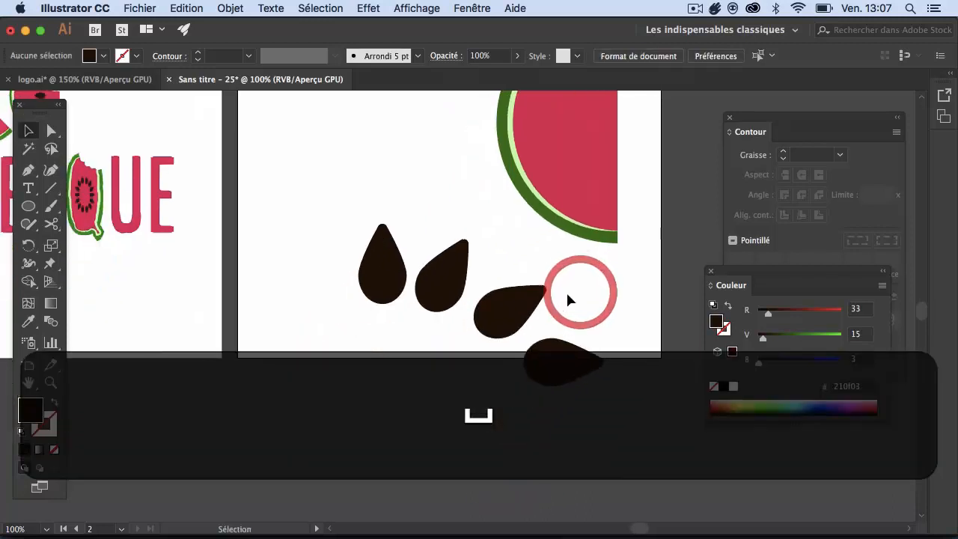
Nudge the upright first seed slightly left, away from the second seed, and deselect it.
left_click(379, 295)
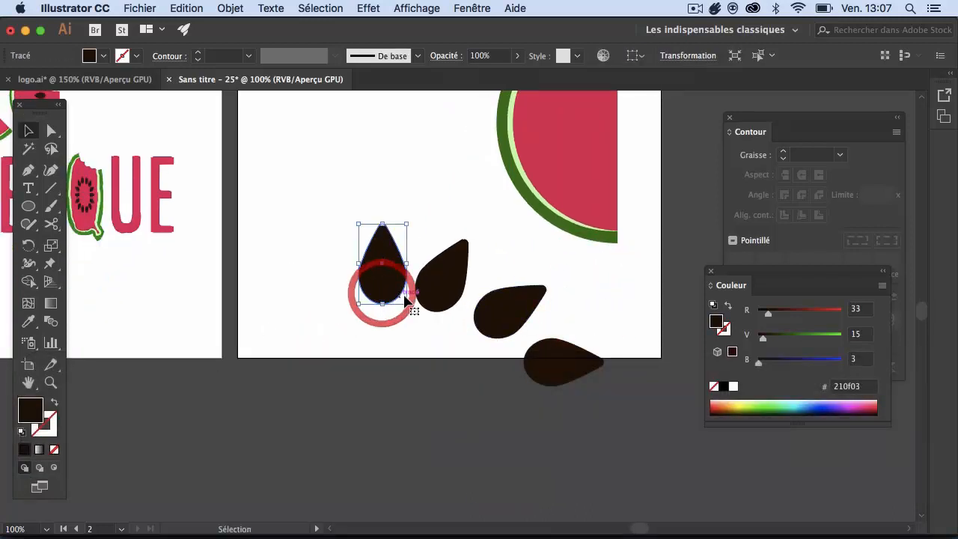
key("Left")
key("Left")
left_click(500, 434)
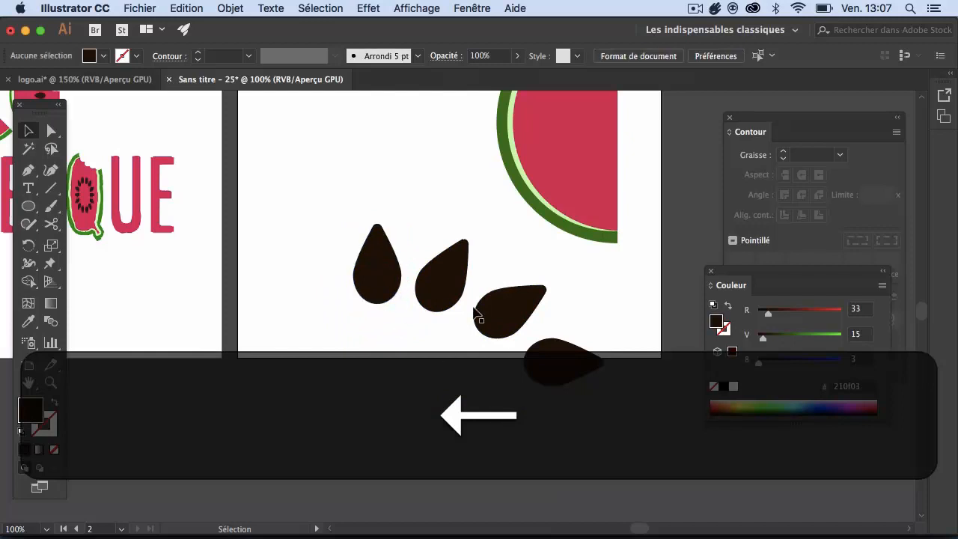
Select the three rotated seeds and duplicate them to the left of the upright seed.
left_click_drag(437, 302, 439, 303)
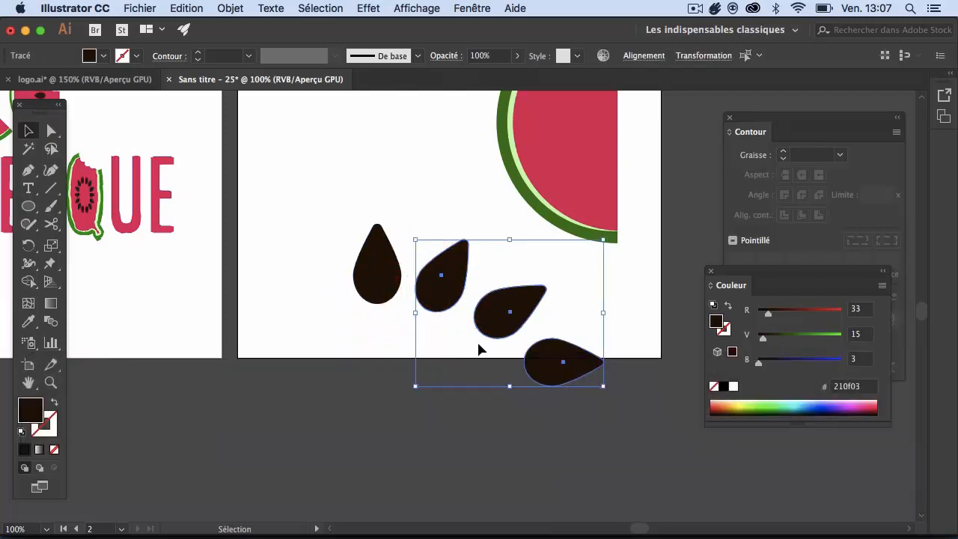
left_click(552, 427)
left_click(556, 378)
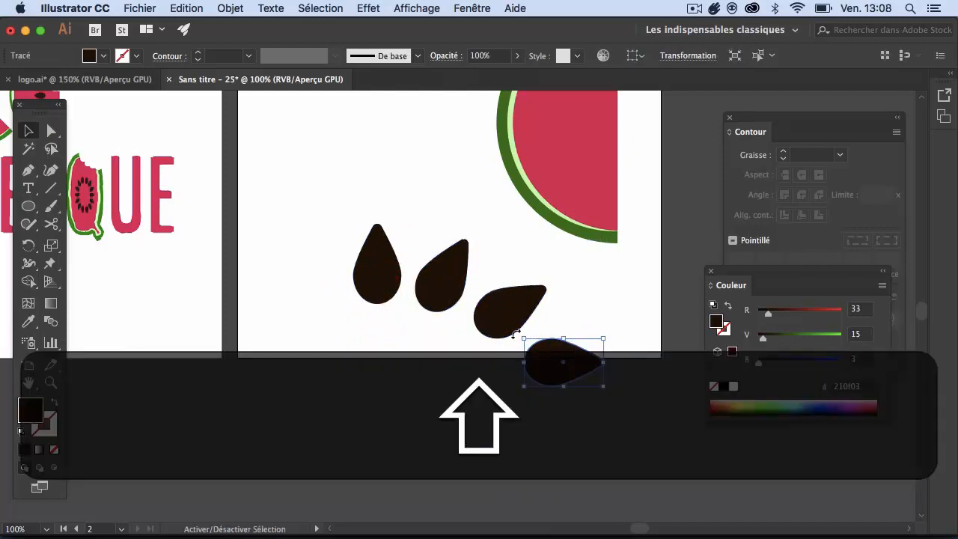
left_click(508, 324, "shift")
left_click(441, 296, "shift")
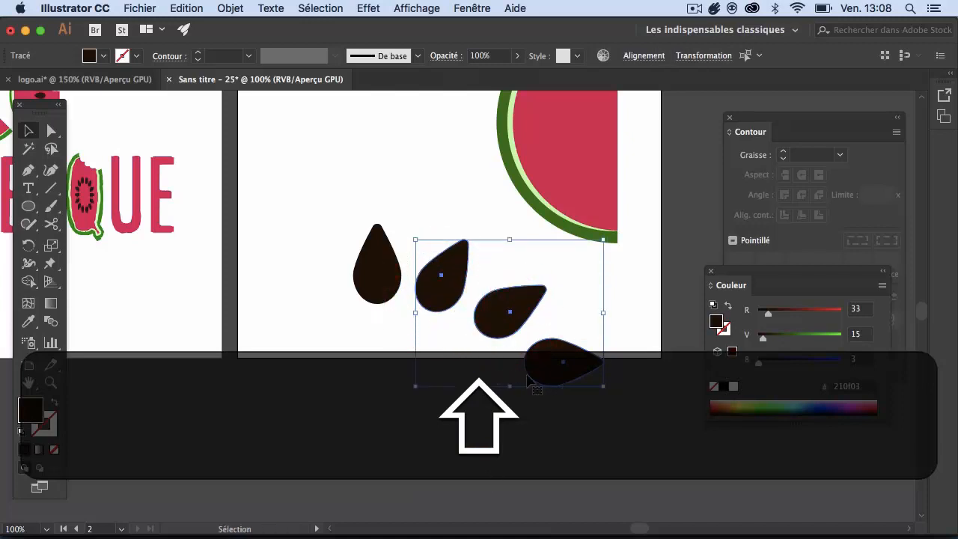
key("alt")
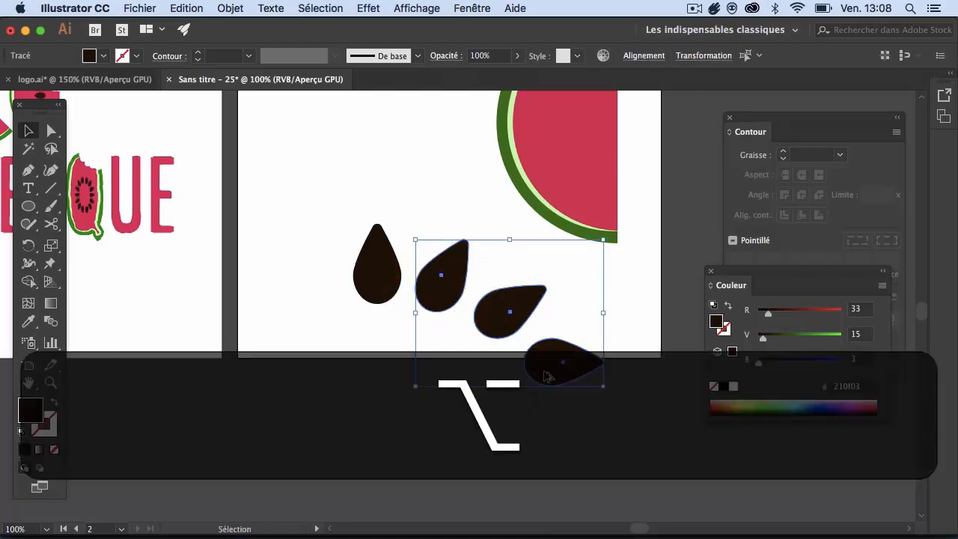
left_click_drag(546, 377, 341, 408)
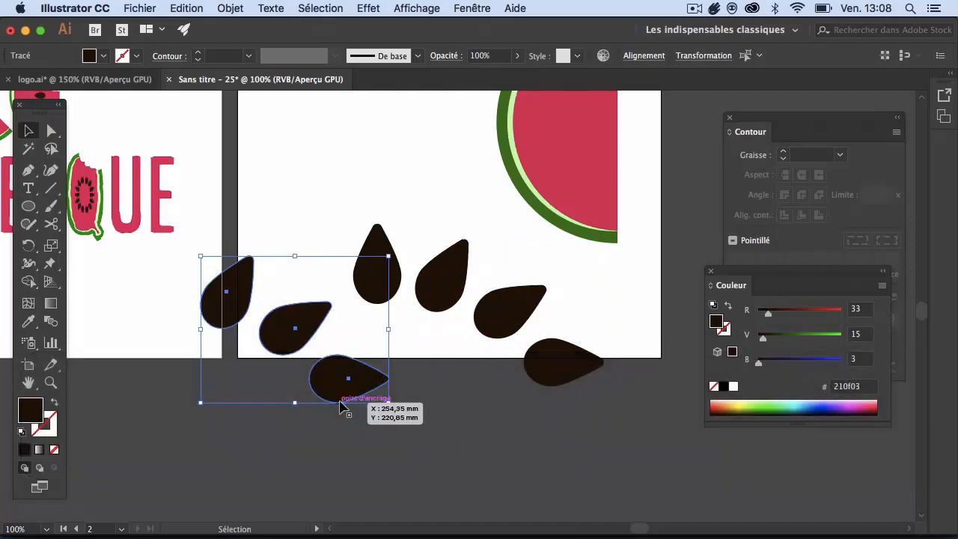
Mirror the three copied seeds about the vertical axis, after comparing it with the horizontal axis in the preview.
right_click(338, 402)
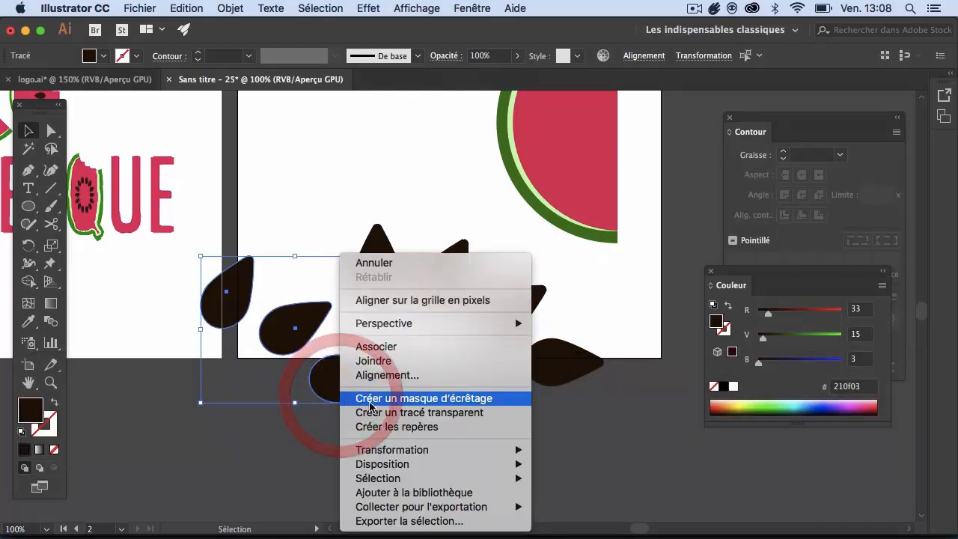
mouse_move(423, 466)
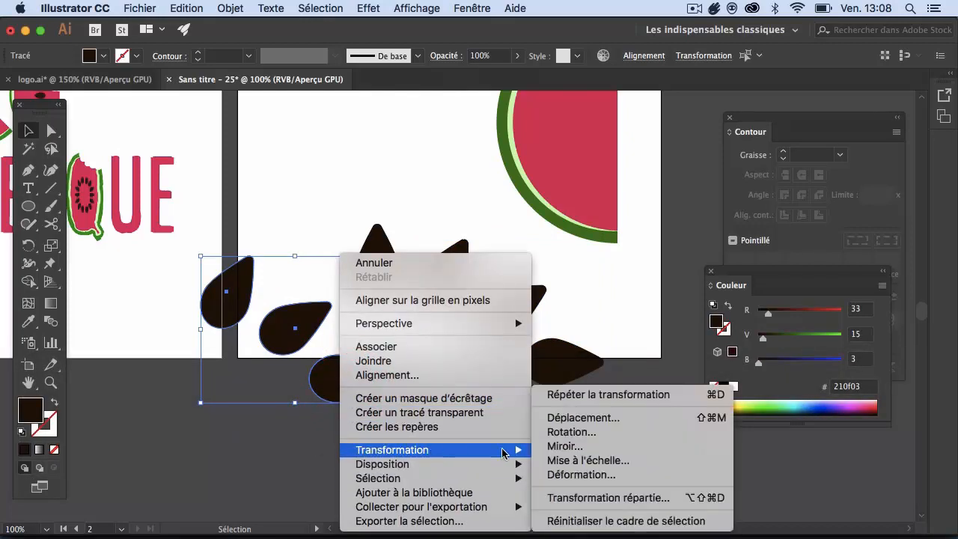
left_click(568, 449)
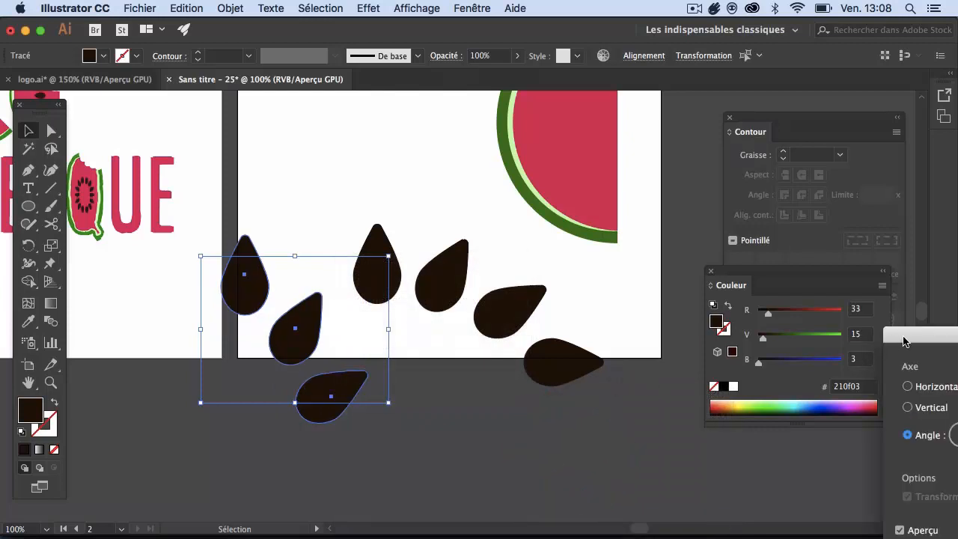
left_click_drag(903, 342, 557, 186)
left_click(563, 233)
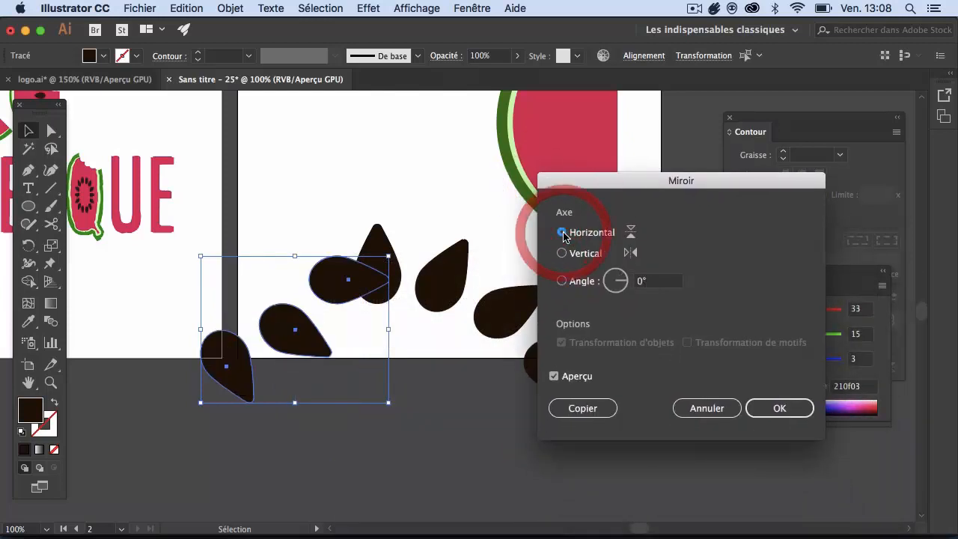
left_click(562, 252)
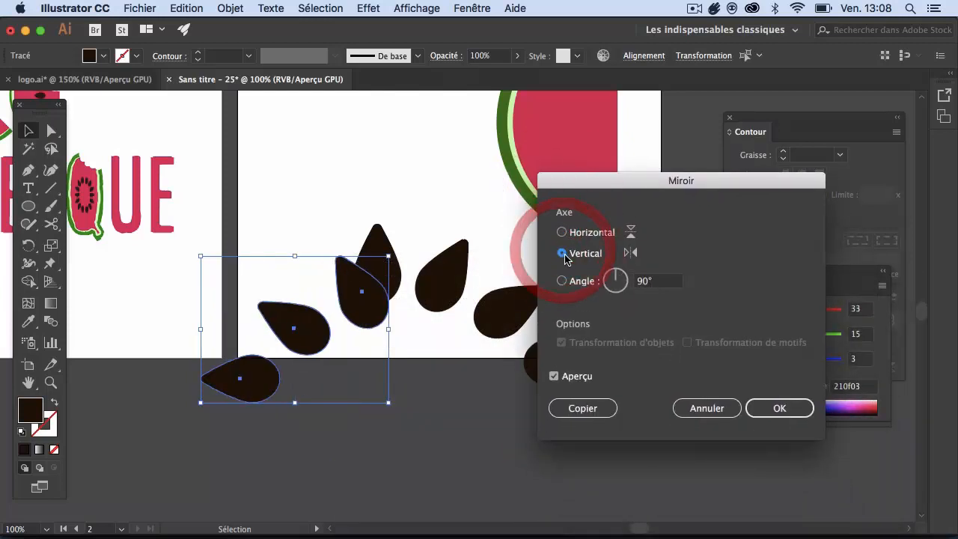
left_click(779, 408)
Place the mirrored seeds left of the upright seed to complete a symmetrical fan, nudge them slightly right and deselect.
left_click_drag(370, 323, 309, 306)
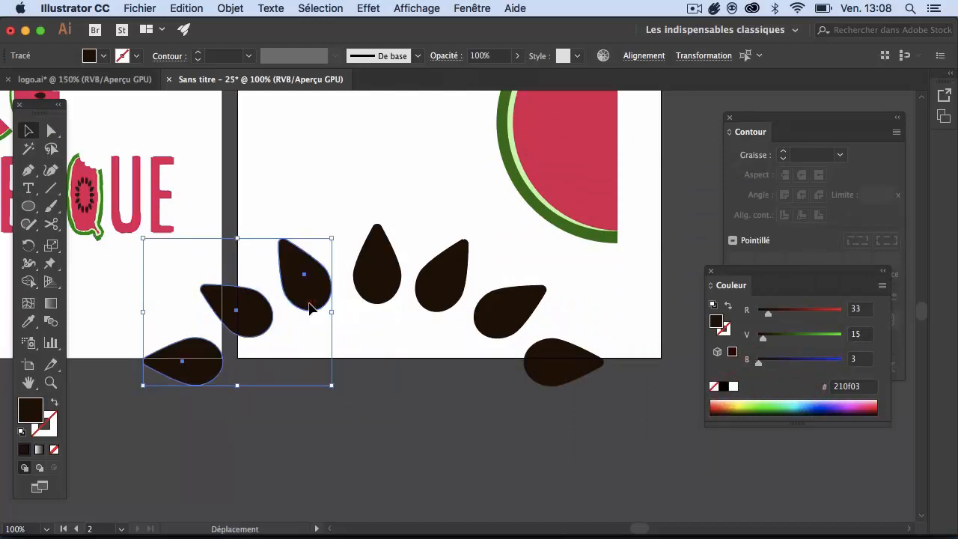
key("Right")
key("Right")
key("Right")
left_click(427, 434)
Select all seven seeds, rotate the fan 90° counterclockwise and place it over the half watermelon.
key("space")
left_click_drag(369, 452, 538, 522)
key("space")
left_click_drag(473, 300, 282, 253)
left_click_drag(227, 350, 146, 321)
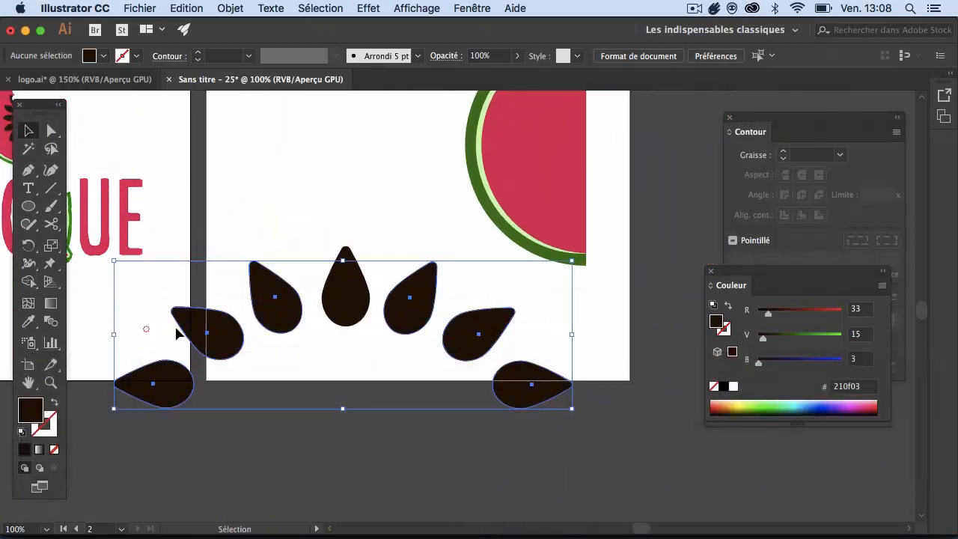
left_click_drag(581, 258, 299, 207)
key("super+shift+z")
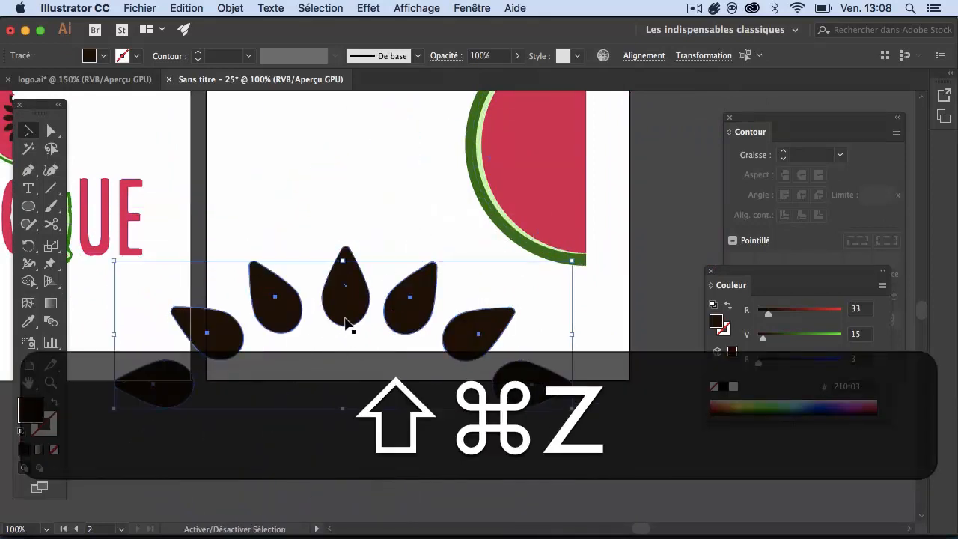
left_click_drag(571, 247, 210, 247)
left_click_drag(247, 342, 392, 270)
key("space")
Scale the seven seeds down proportionally from their centre until they fit within the red flesh.
key("shift")
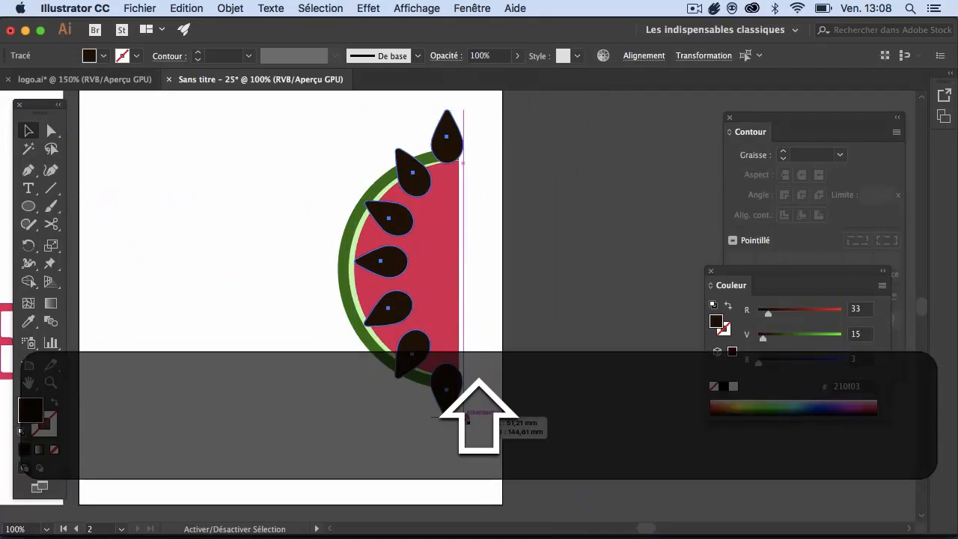
key("alt")
left_click_drag(467, 421, 437, 368)
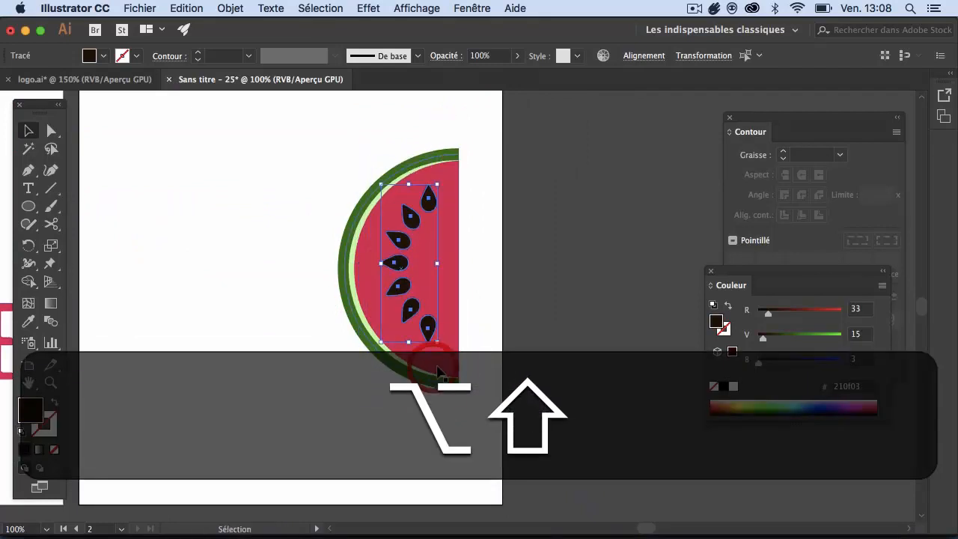
Nudge the seed arc right and slightly down toward the straight cut edge of the watermelon, and deselect it.
key("Right")
key("Right")
key("Right")
key("Right")
key("Right")
key("Right")
key("Down")
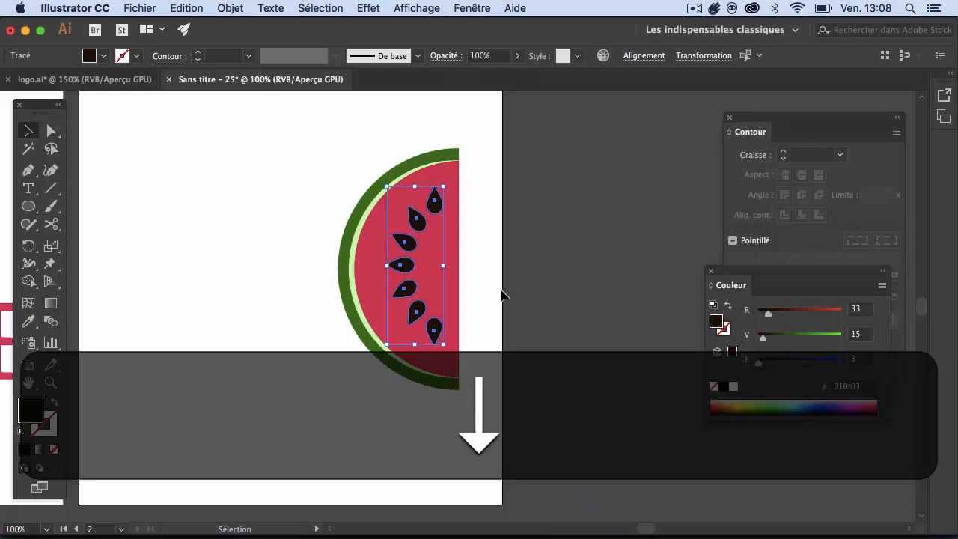
key("Right")
key("Right")
key("Right")
key("Right")
key("Right")
key("Right")
key("Right")
key("Right")
key("Right")
key("Right")
key("Down")
key("Down")
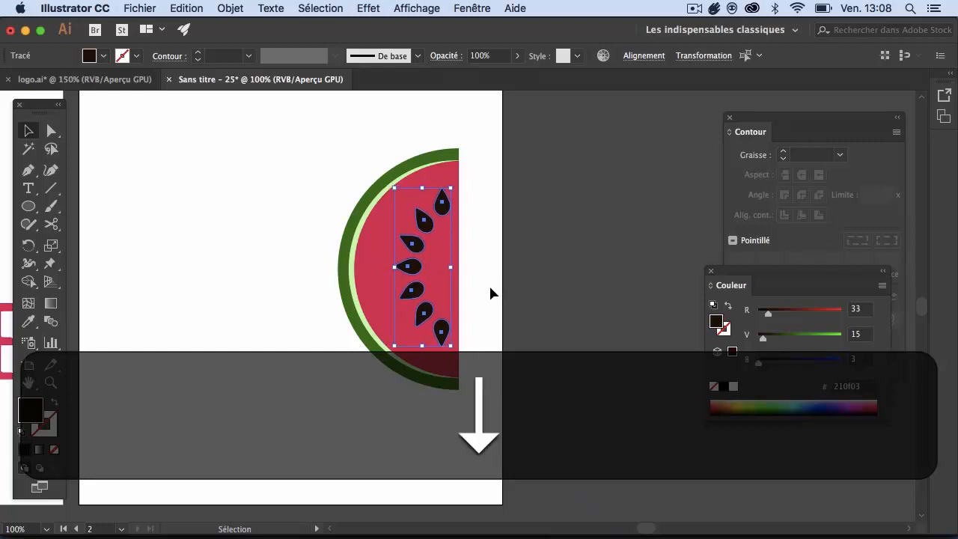
left_click(488, 282)
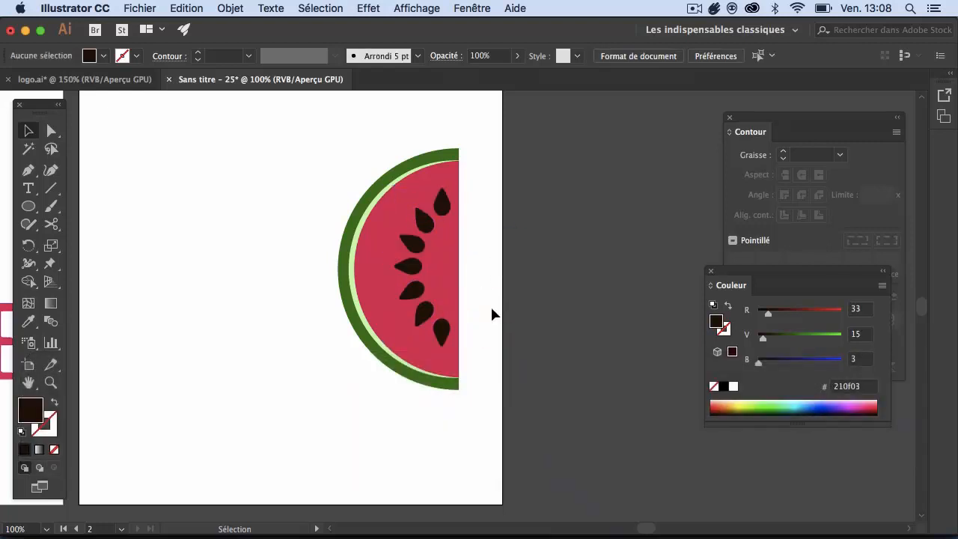
Select all seven seeds on the watermelon and group them.
key("space")
left_click_drag(336, 382, 381, 361)
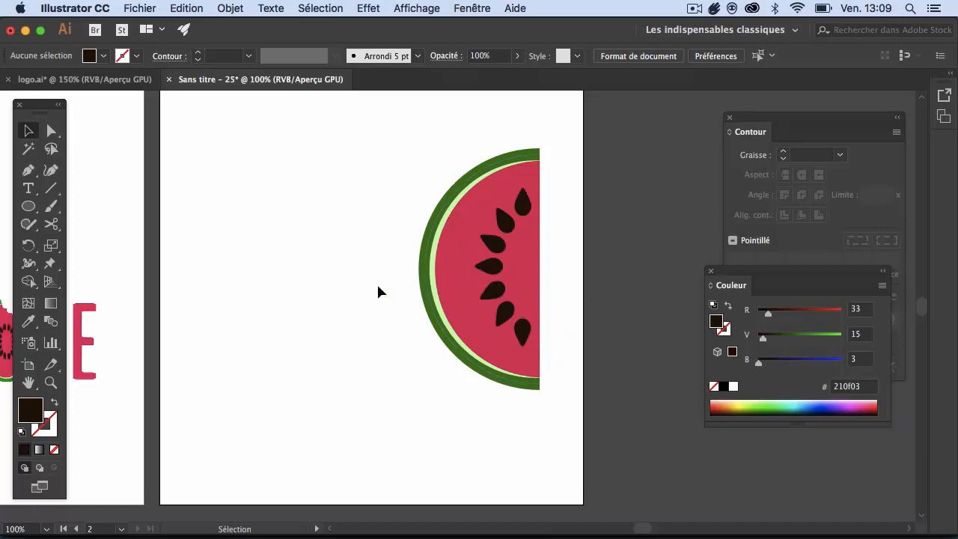
left_click_drag(494, 247, 502, 229)
left_click_drag(524, 330, 504, 312)
left_click(492, 291, "shift")
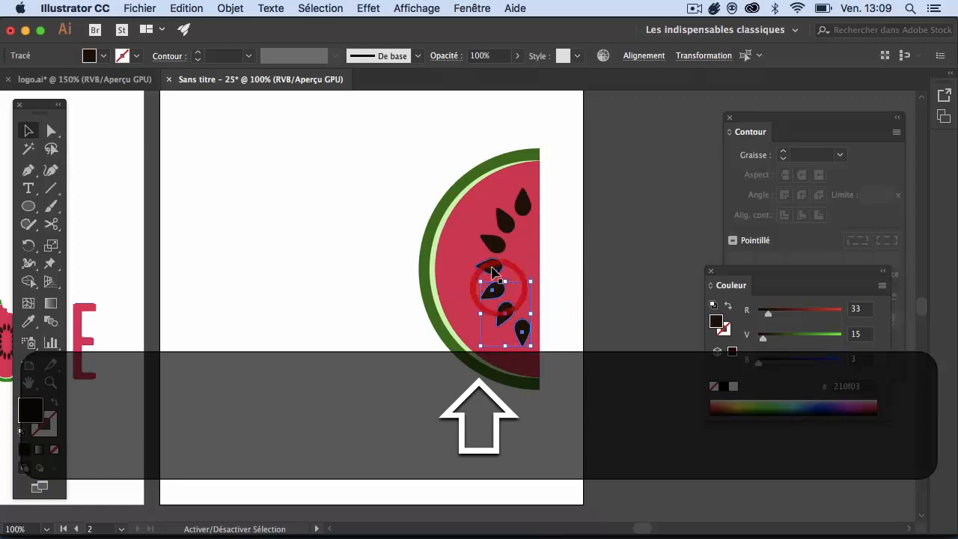
left_click(487, 264, "shift")
left_click(493, 243, "shift")
left_click(505, 217, "shift")
left_click(523, 201, "shift")
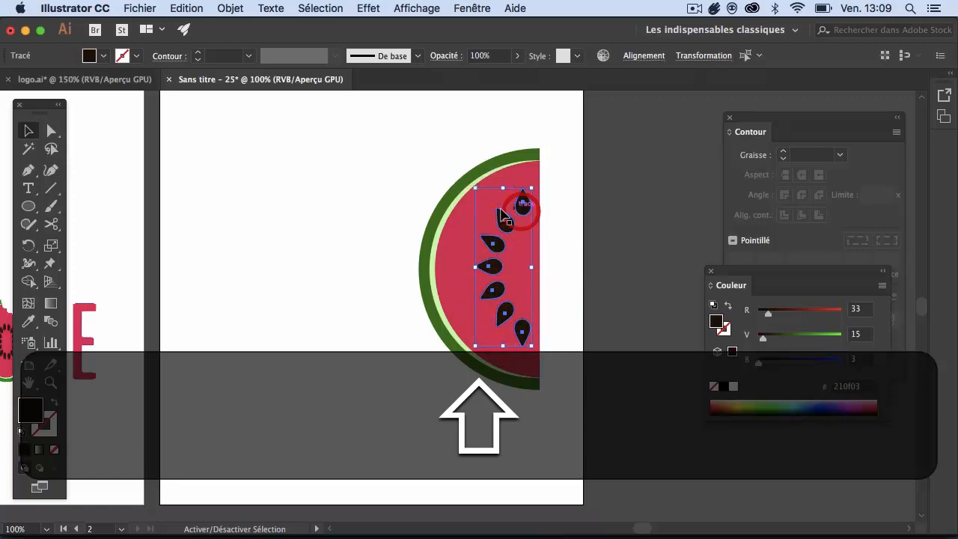
left_click(230, 8)
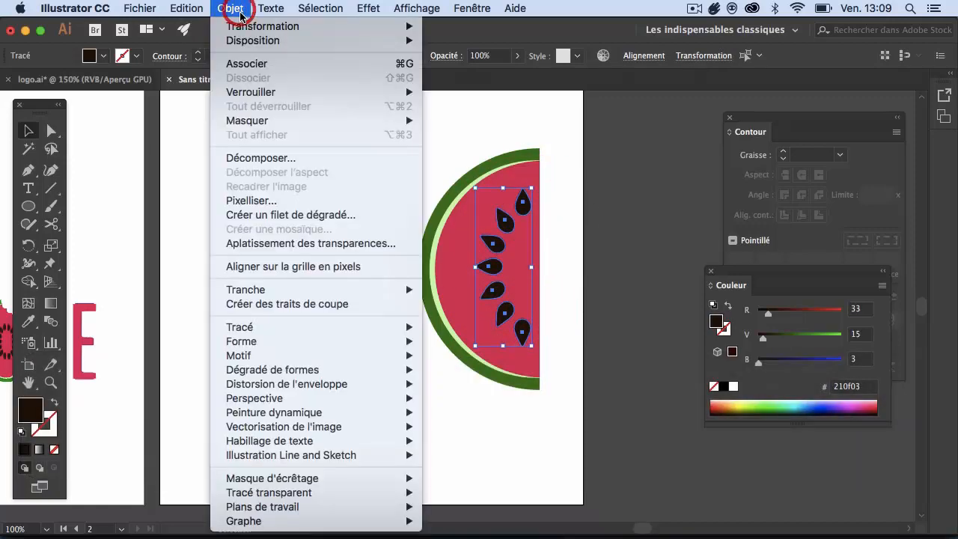
left_click(243, 62)
Test the seed group by moving it upward as one object, and undo the move.
left_click(303, 222)
left_click_drag(486, 264, 485, 252)
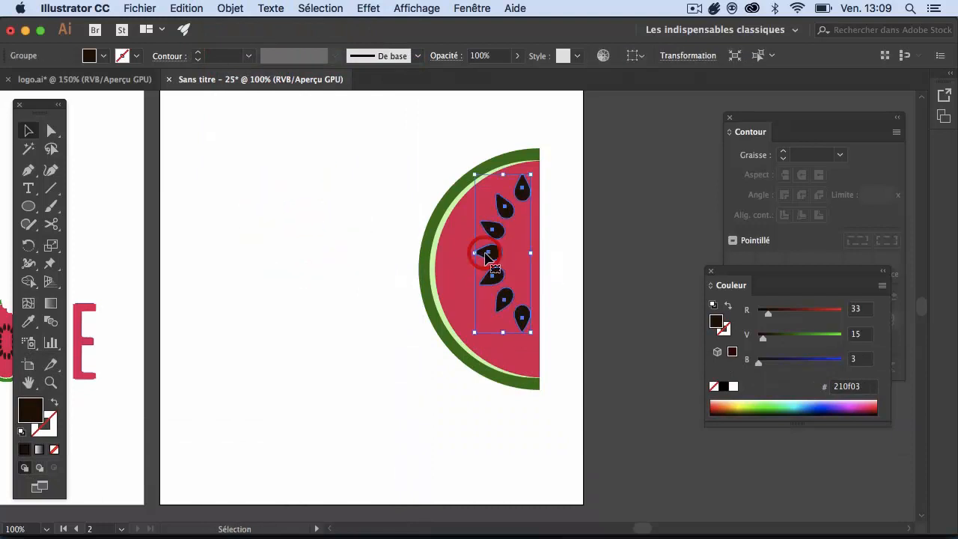
key("super+z")
Align the seed group and the watermelon shapes on their vertical centres, and deselect everything.
left_click_drag(568, 300, 389, 188)
left_click(653, 56)
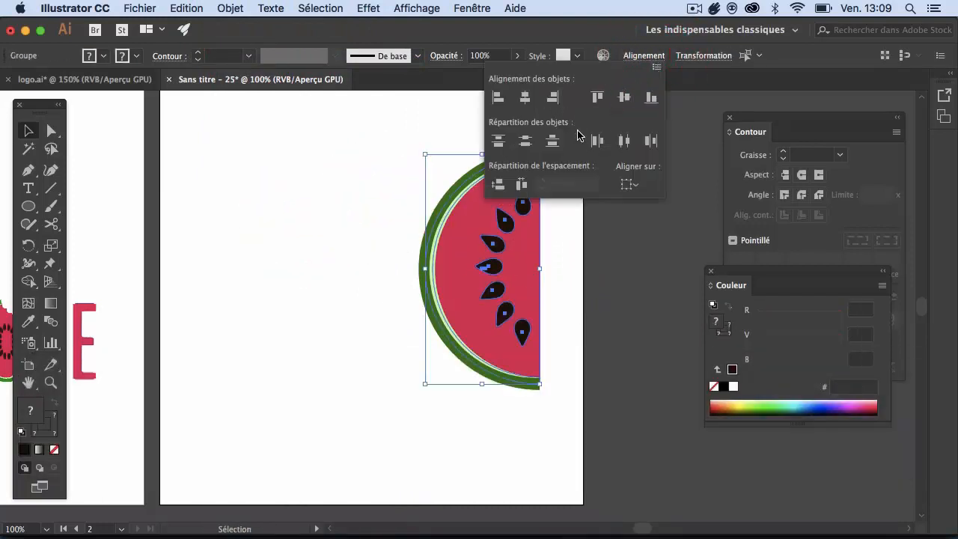
left_click(624, 97)
left_click(588, 264)
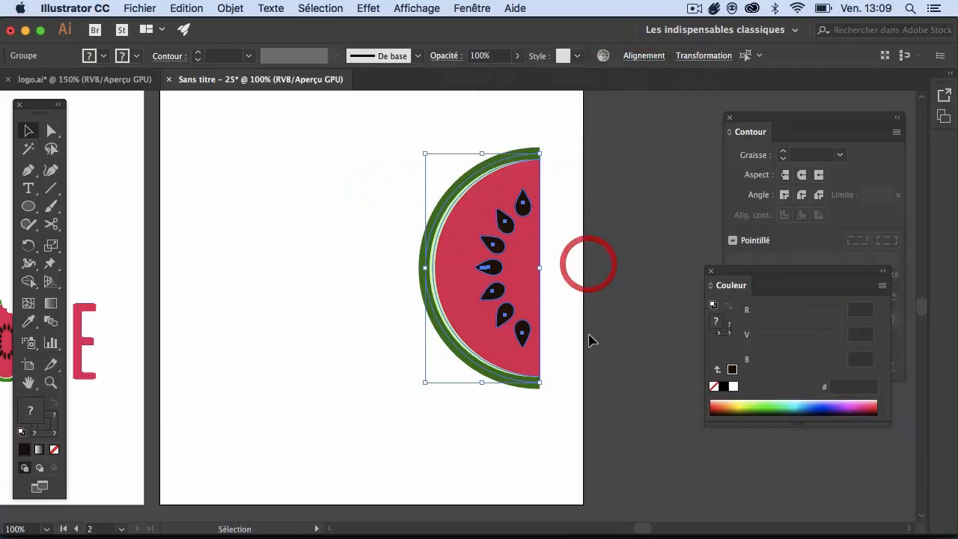
left_click(592, 334)
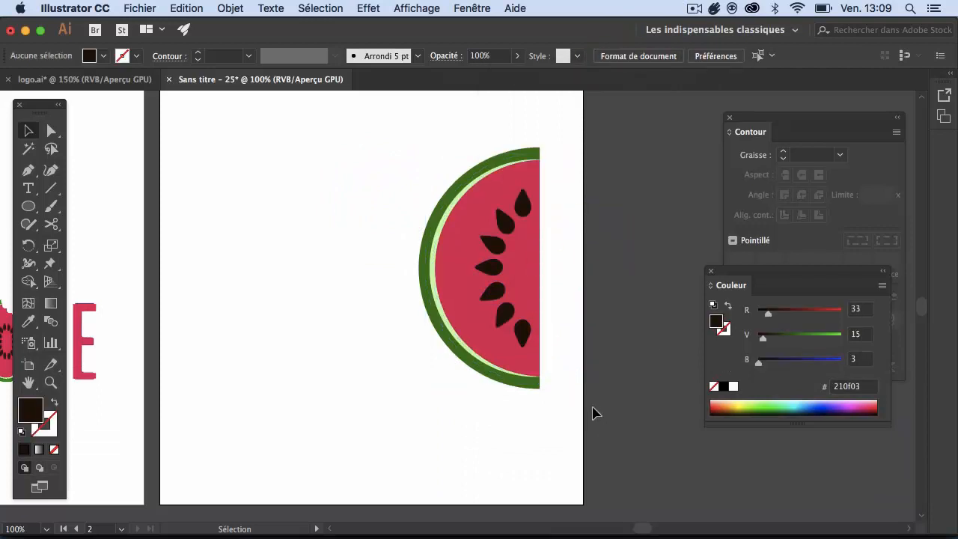
Scale the seed group down slightly, proportionally from its centre, inside the red flesh.
key("space")
left_click_drag(334, 378, 324, 348)
left_click(495, 280)
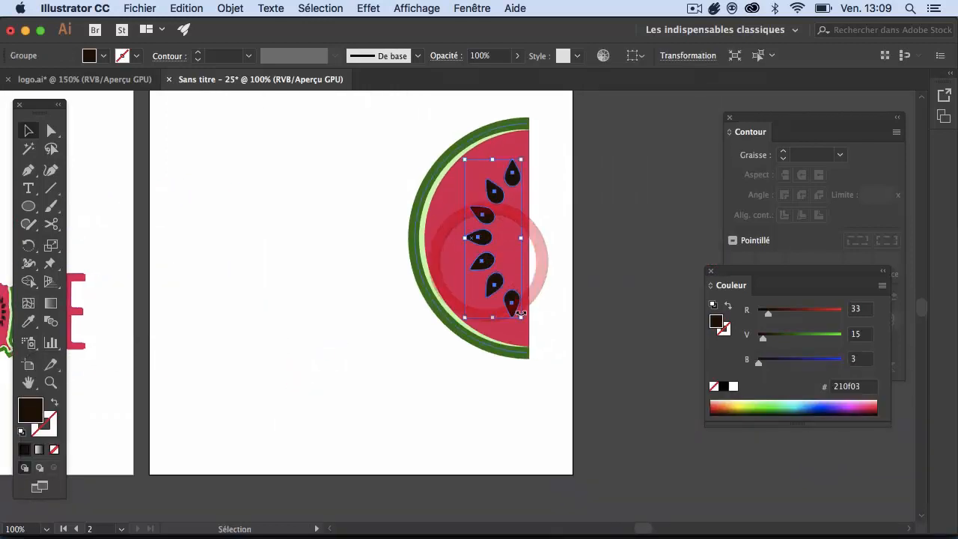
mouse_move(522, 318)
left_mouse_down()
mouse_move(516, 306)
mouse_move(524, 310)
left_mouse_up()
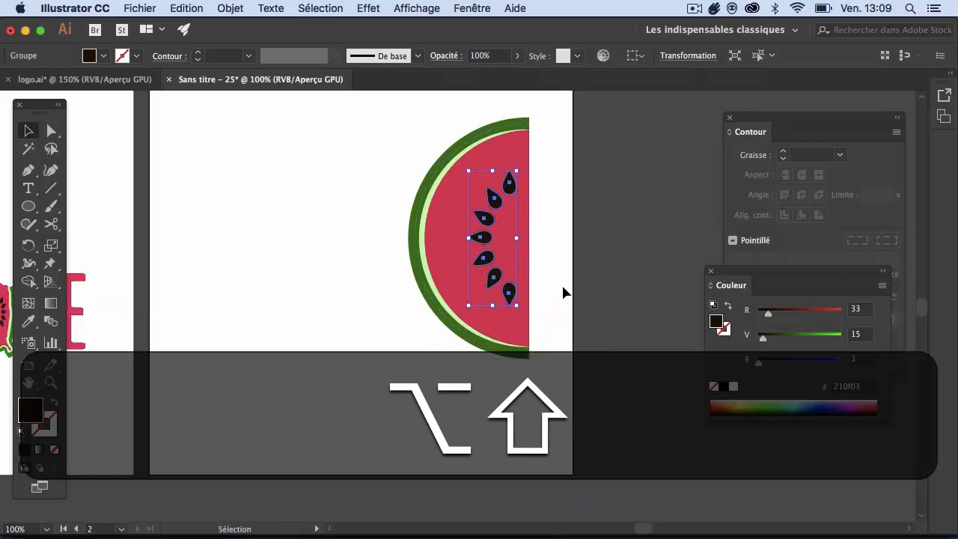